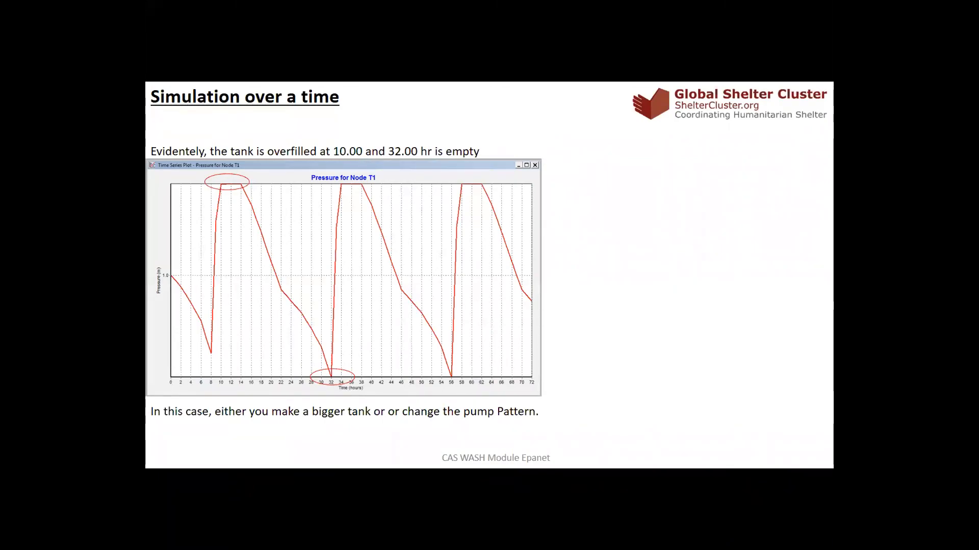
# Switch to EPANET, run the hydraulic analysis of the example network, and dismiss the run status and report
pyautogui.hotkey('alt', 'Tab')
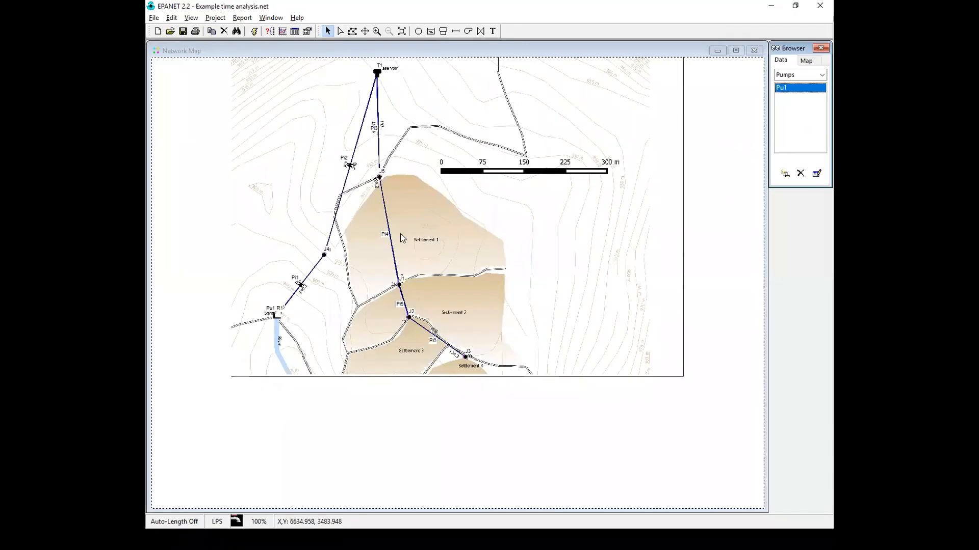
pyautogui.click(253, 32)
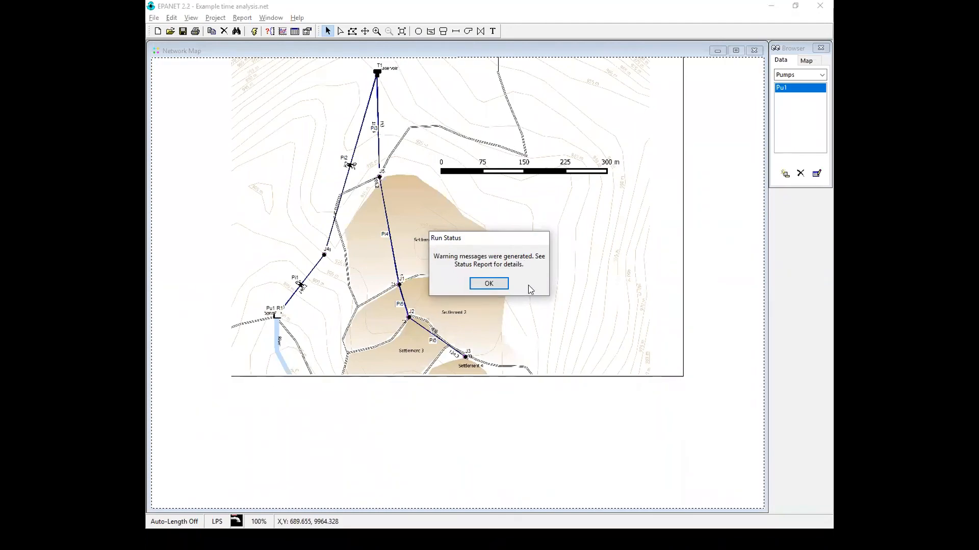
pyautogui.click(488, 283)
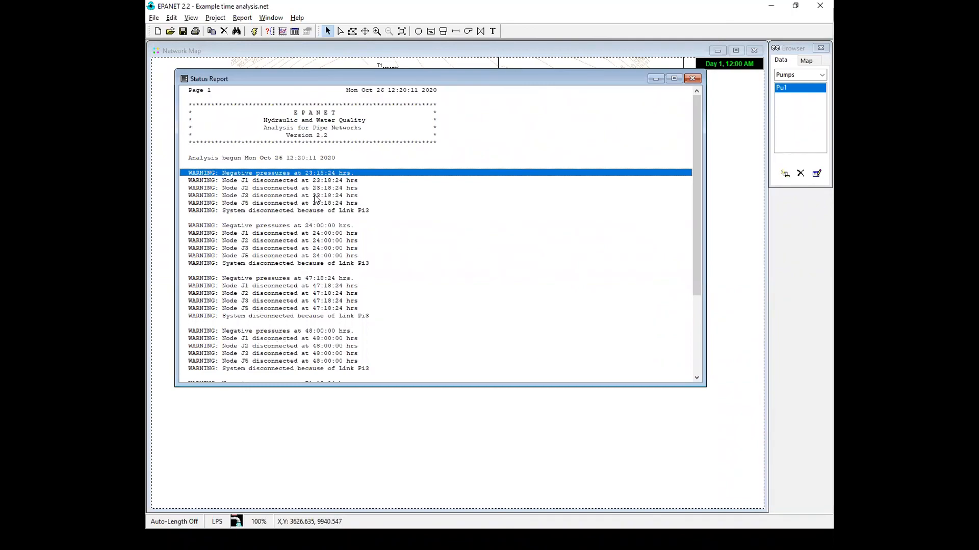
pyautogui.click(692, 78)
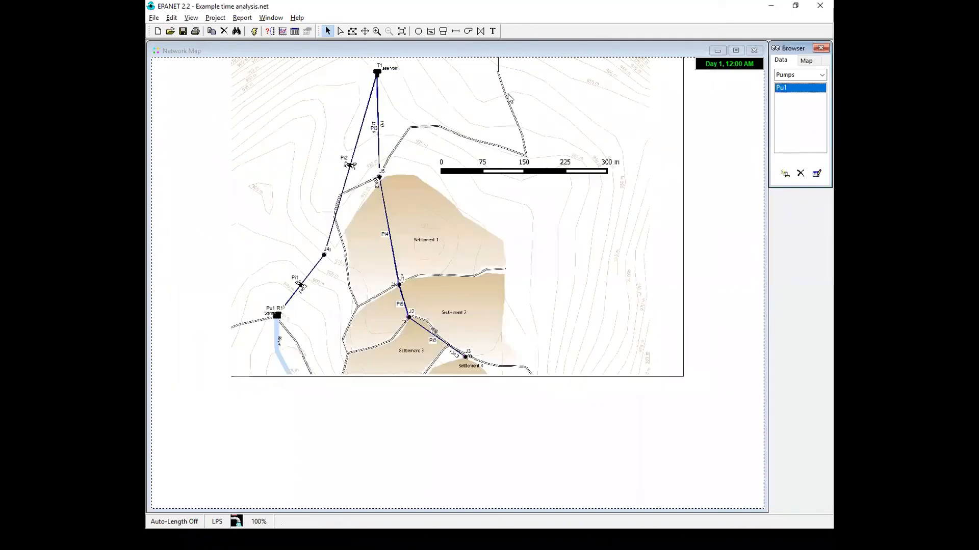
# Plot a time series graph of pressure for tank T1, examine it over the simulation period, and close it
pyautogui.click(365, 31)
pyautogui.moveTo(535, 224); pyautogui.dragTo(571, 297)
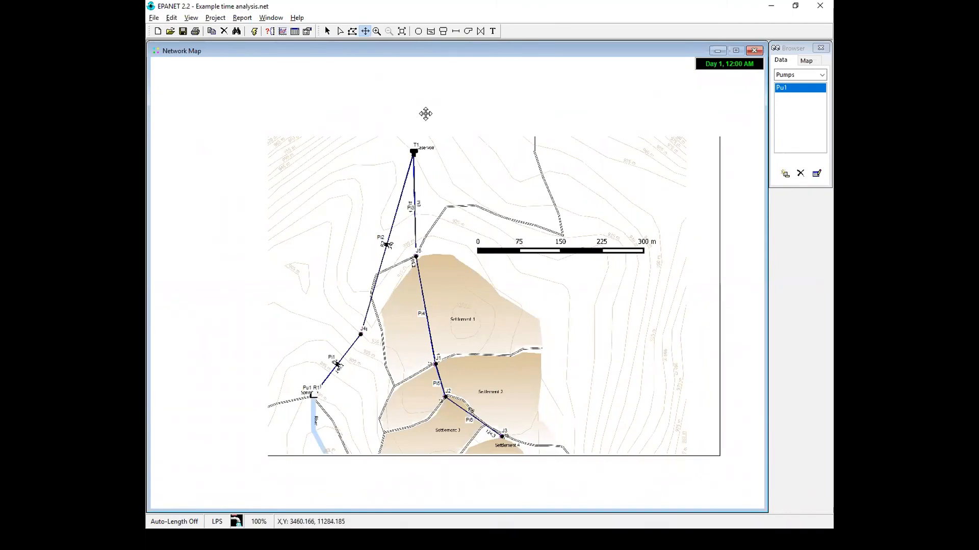
pyautogui.click(328, 31)
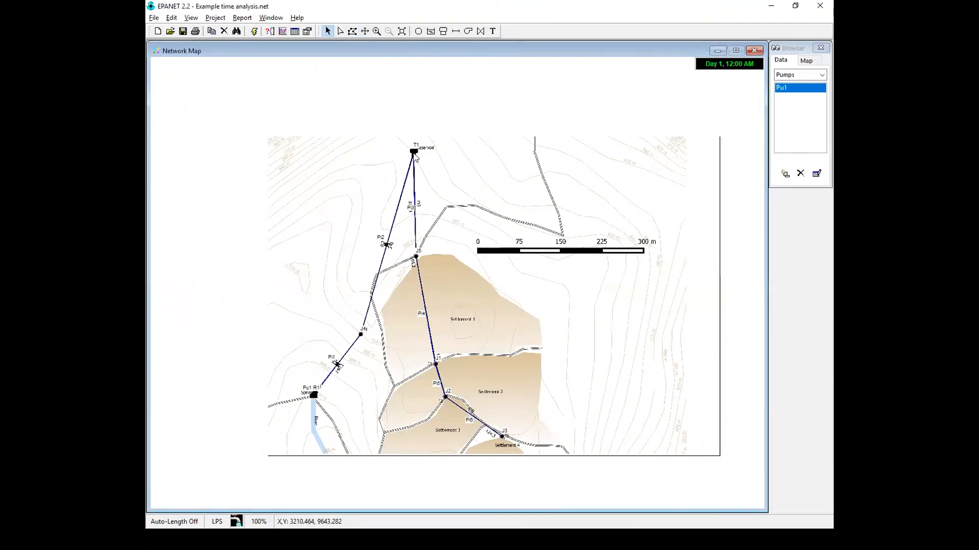
pyautogui.click(414, 152)
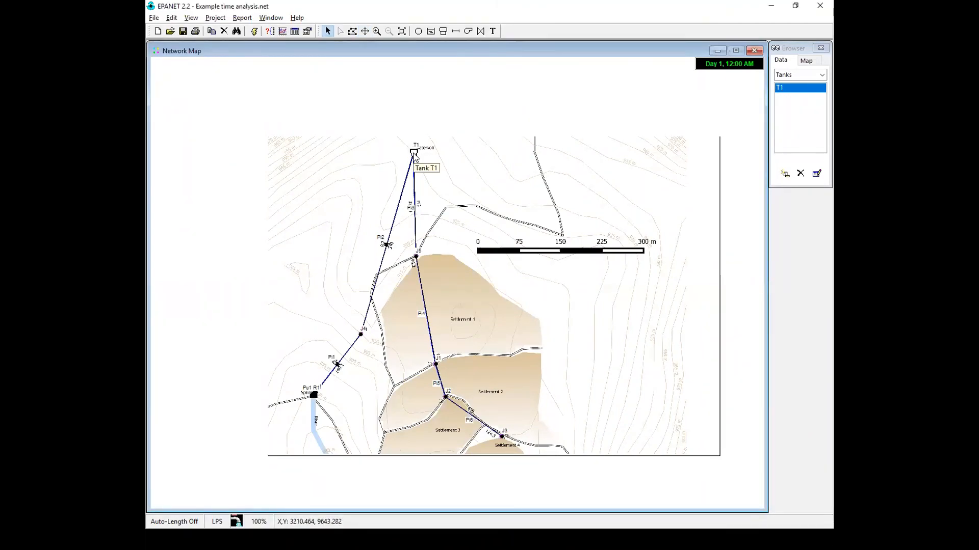
pyautogui.click(282, 31)
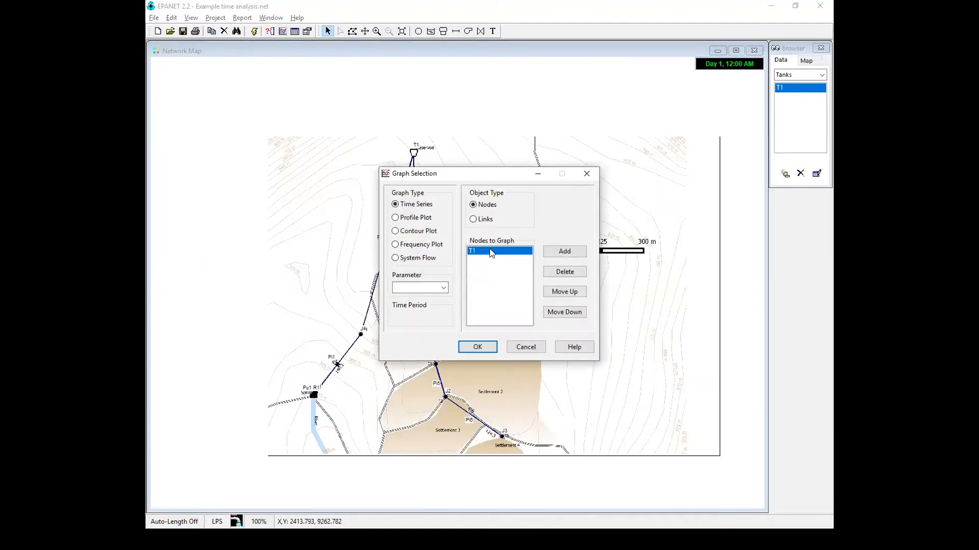
pyautogui.click(444, 289)
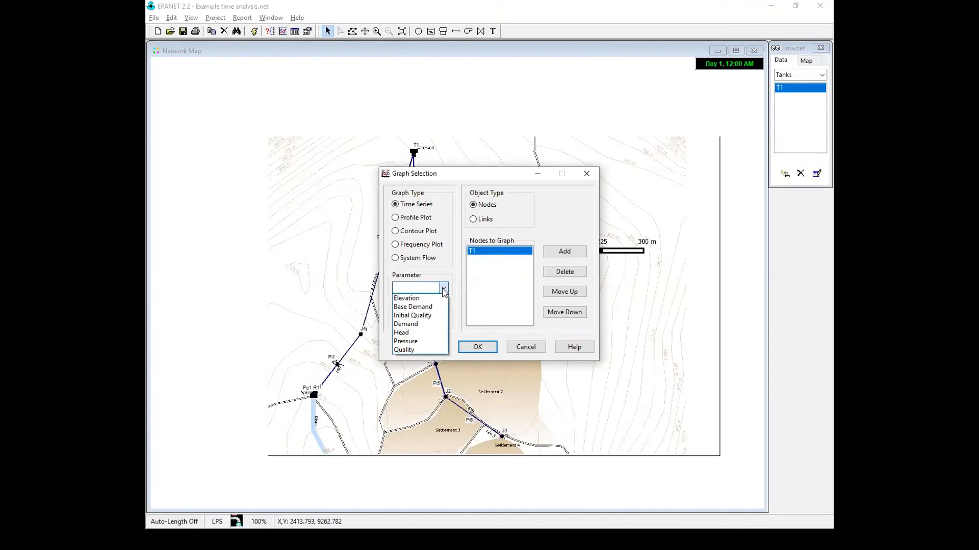
pyautogui.click(405, 341)
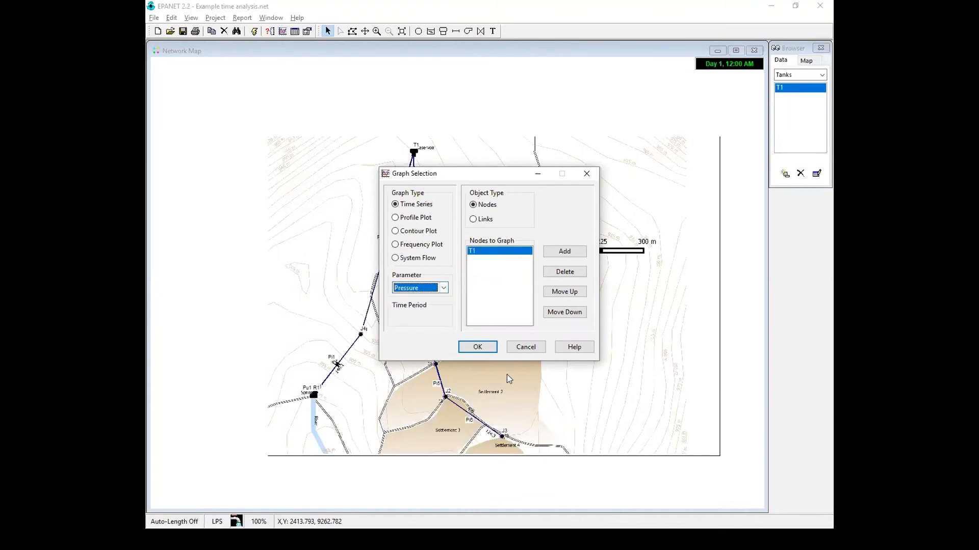
pyautogui.click(482, 349)
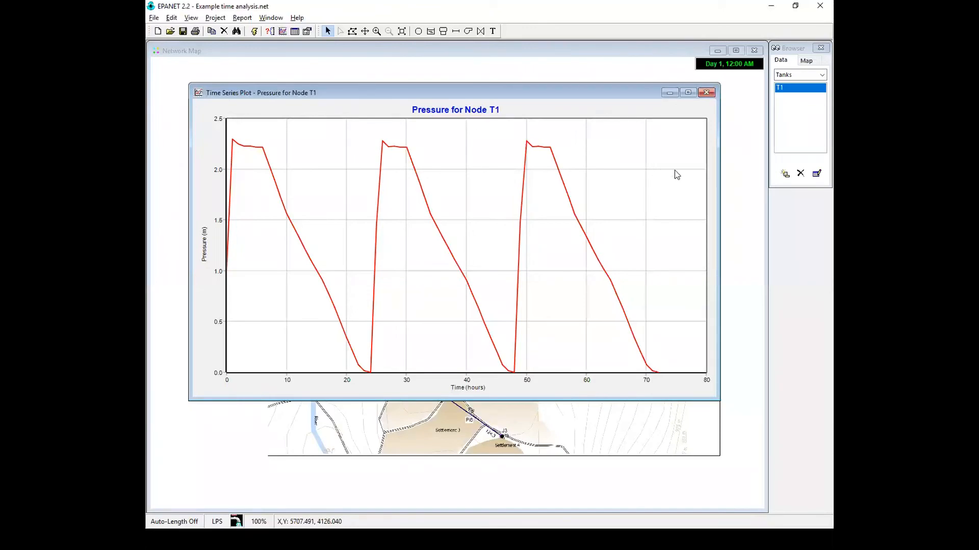
pyautogui.click(706, 93)
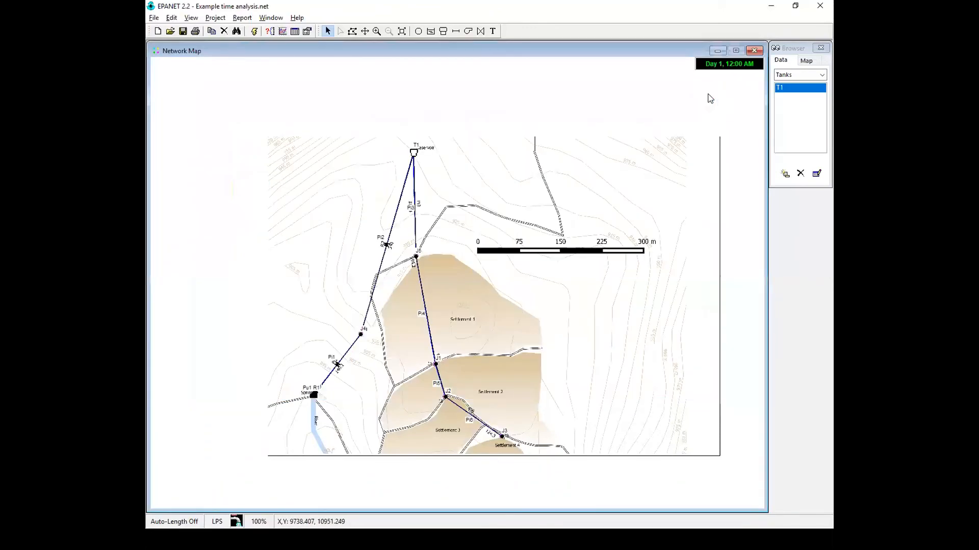
# Open the properties of pump Pu1 to check which pattern it uses, then close them
pyautogui.click(784, 77)
pyautogui.click(785, 76)
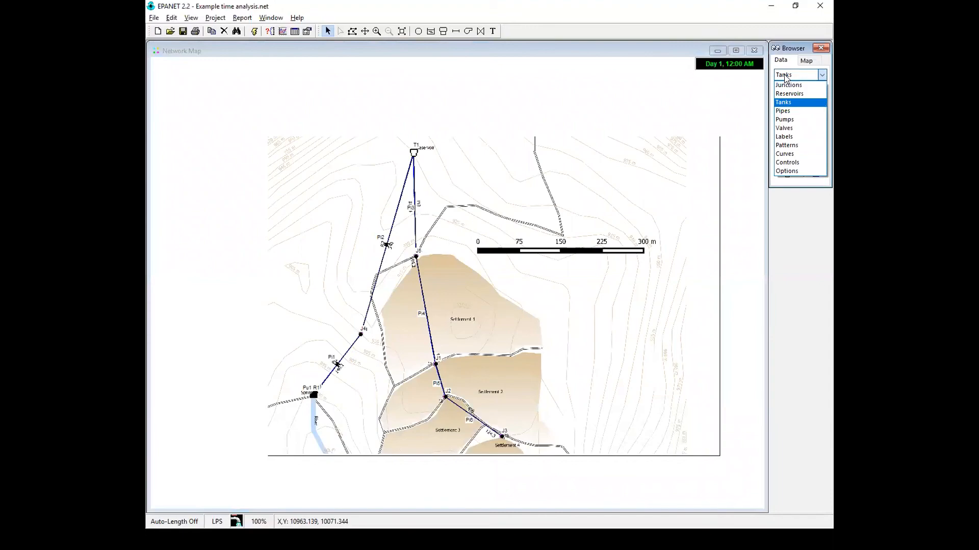
pyautogui.click(786, 145)
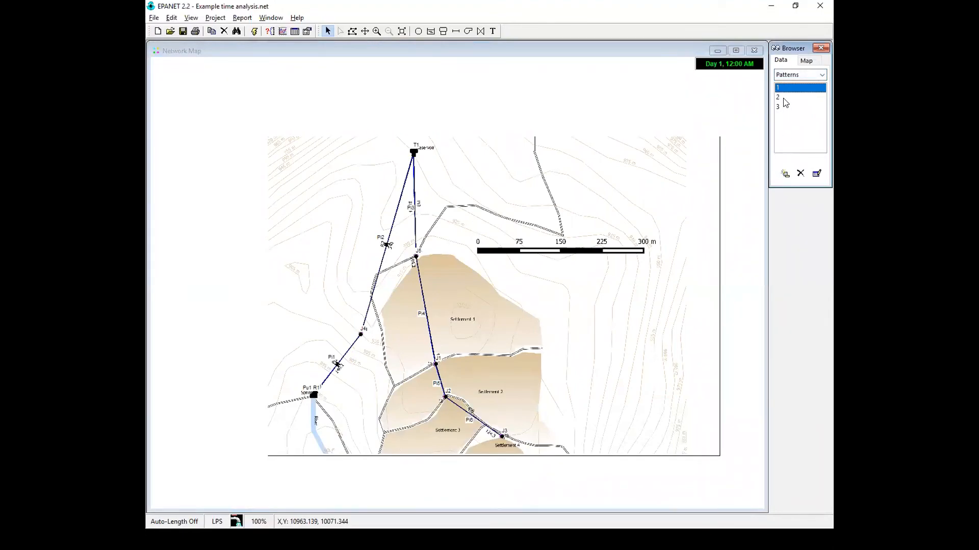
pyautogui.click(787, 75)
pyautogui.click(787, 126)
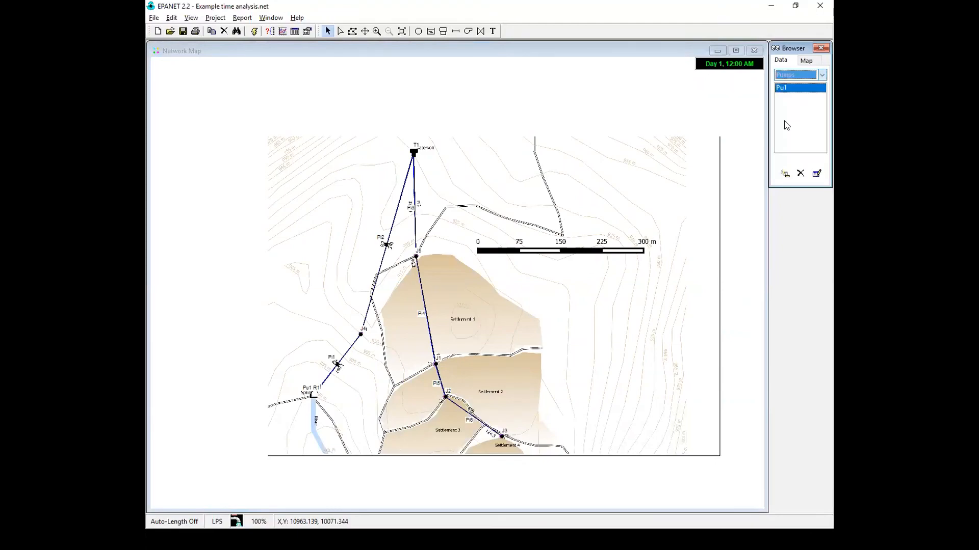
pyautogui.click(779, 90)
pyautogui.doubleClick(781, 87)
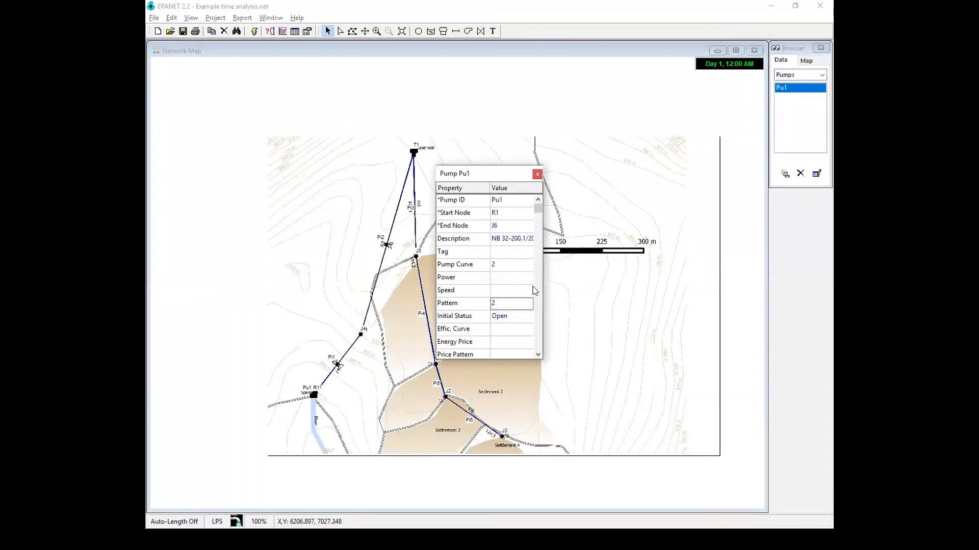
pyautogui.click(503, 304)
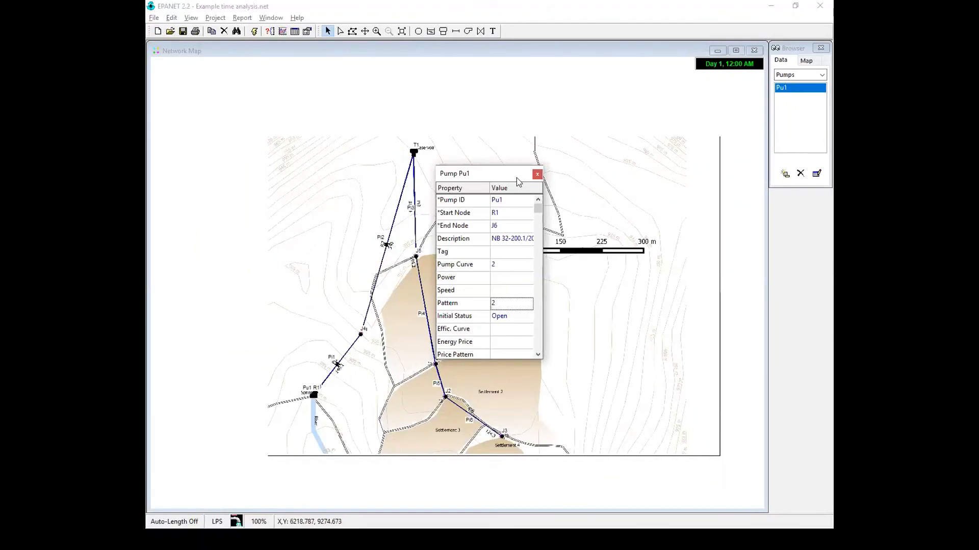
pyautogui.click(538, 174)
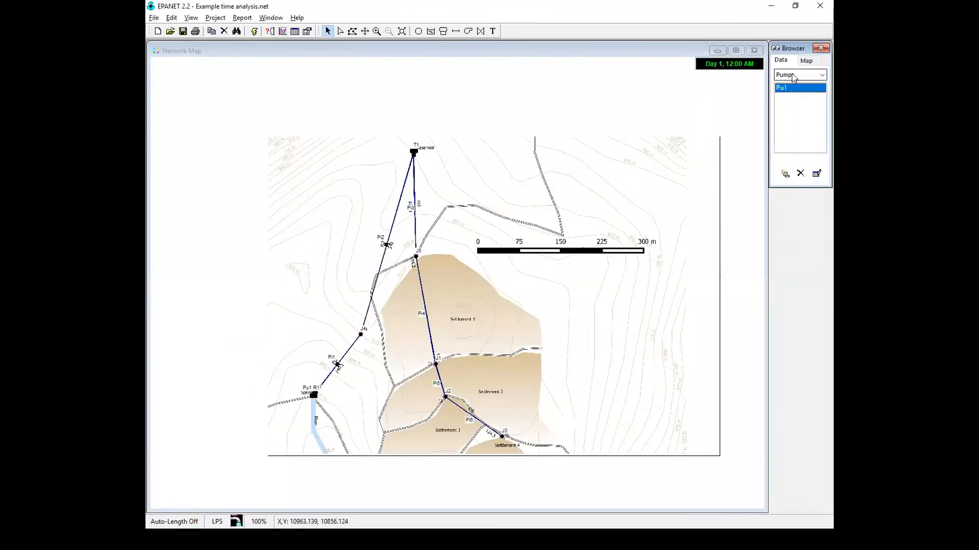
# Open pattern 2 for editing and set the multipliers of time periods 1, 2 and 3 to 0
pyautogui.click(792, 75)
pyautogui.click(792, 145)
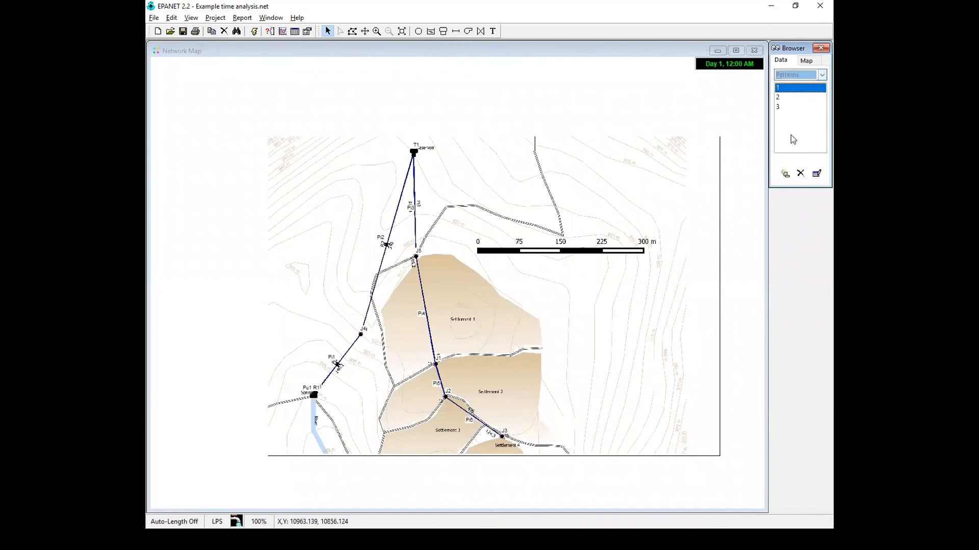
pyautogui.doubleClick(782, 98)
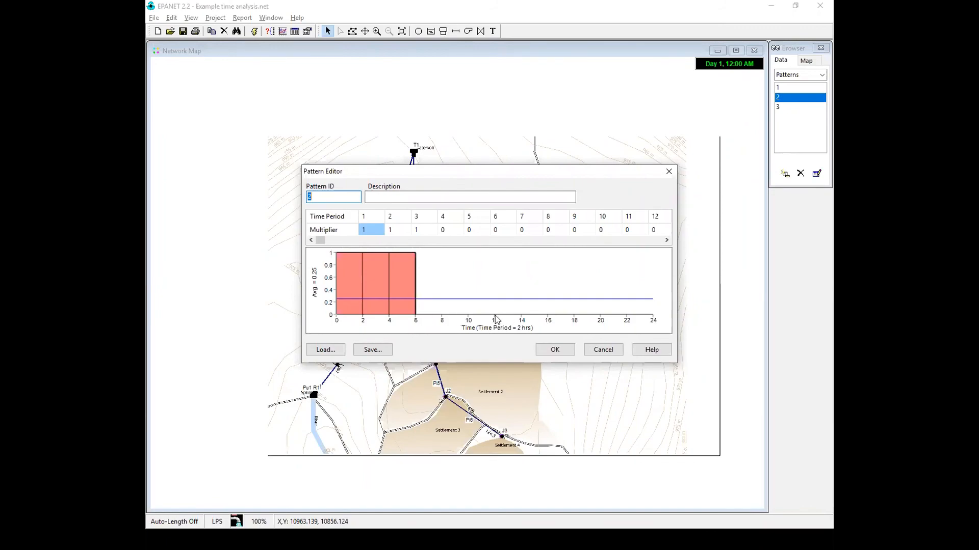
pyautogui.click(371, 231)
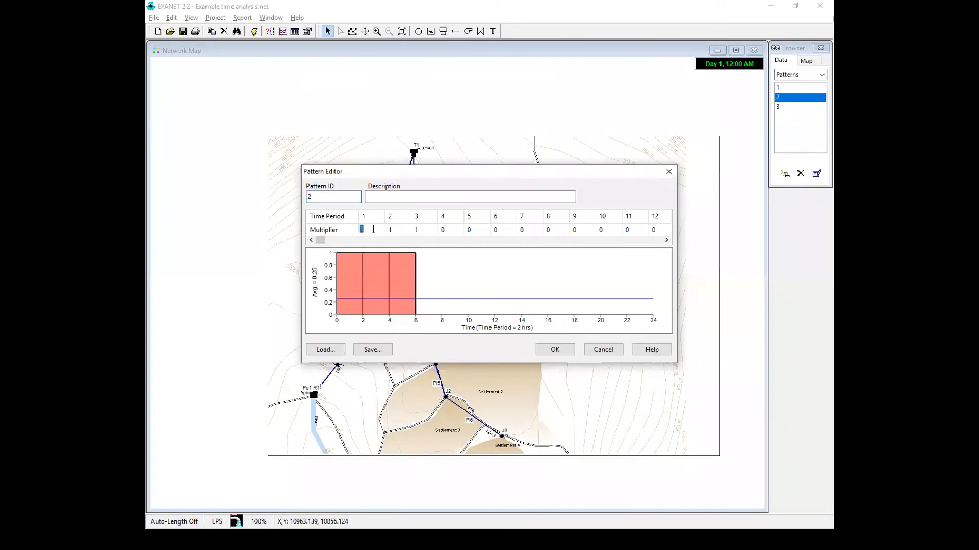
pyautogui.click(390, 232)
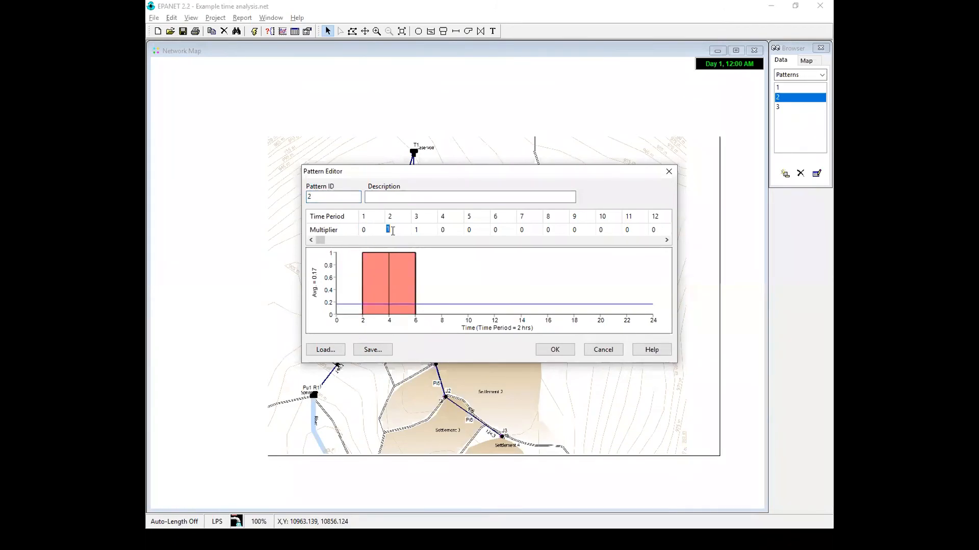
pyautogui.write('0')
pyautogui.click(445, 230)
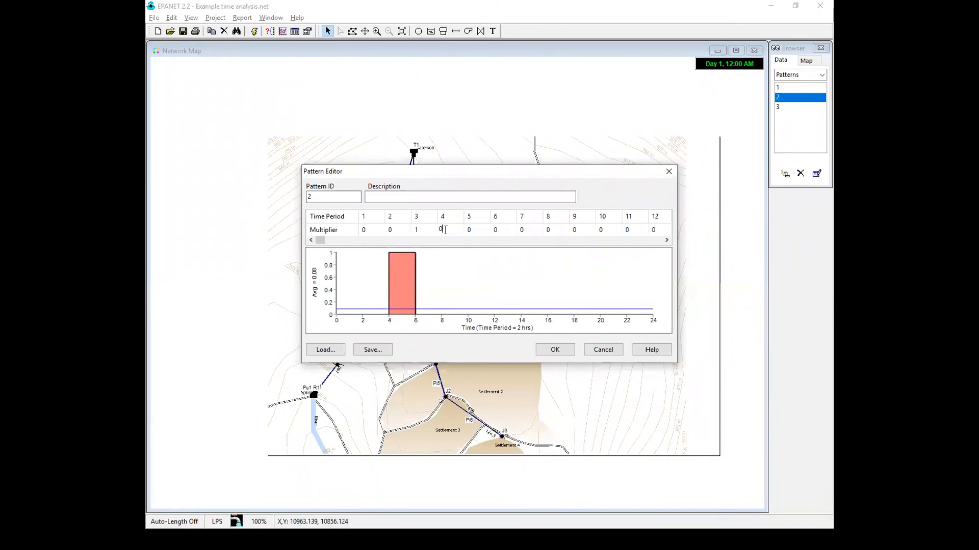
pyautogui.click(421, 229)
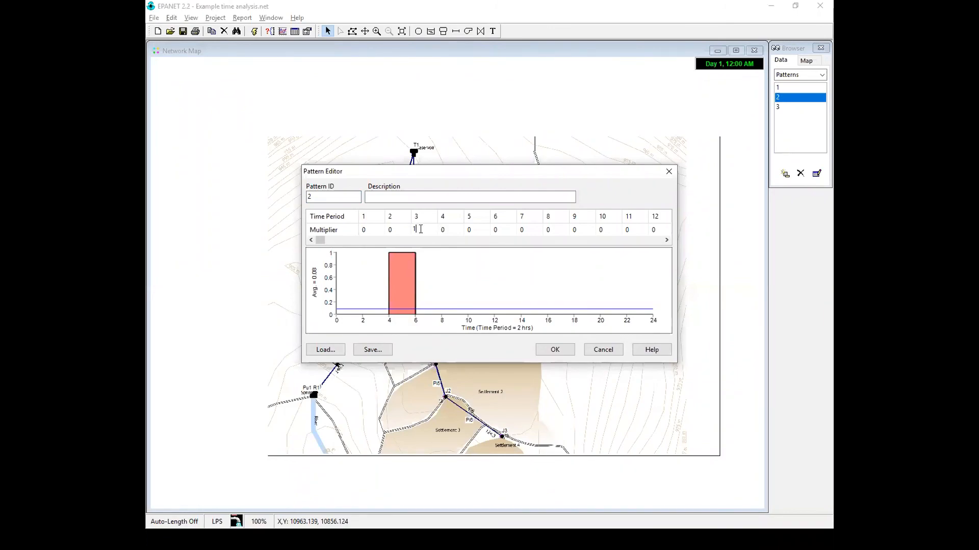
pyautogui.write('0')
# Set the multipliers of time periods 4, 5 and 6 to 1 in the pump pattern
pyautogui.click(450, 230)
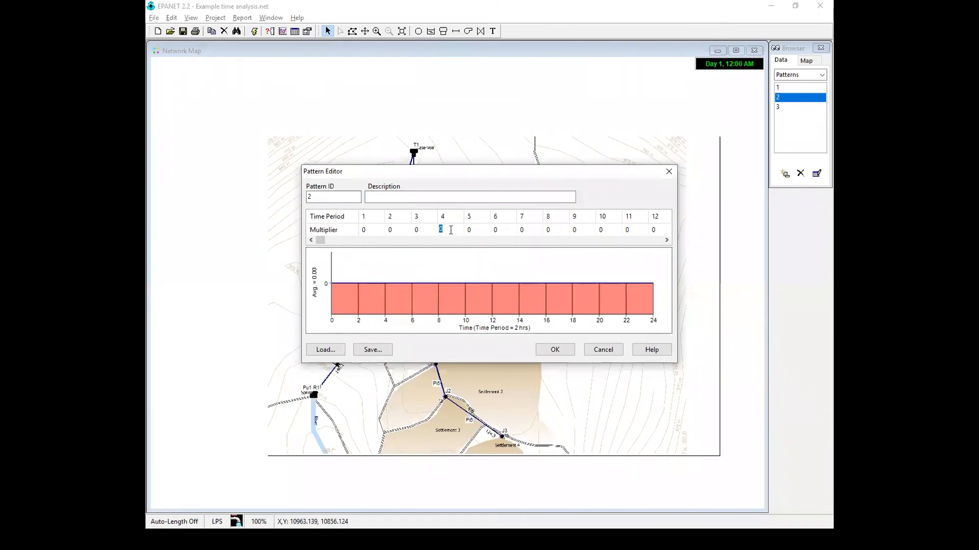
pyautogui.write('1')
pyautogui.click(476, 230)
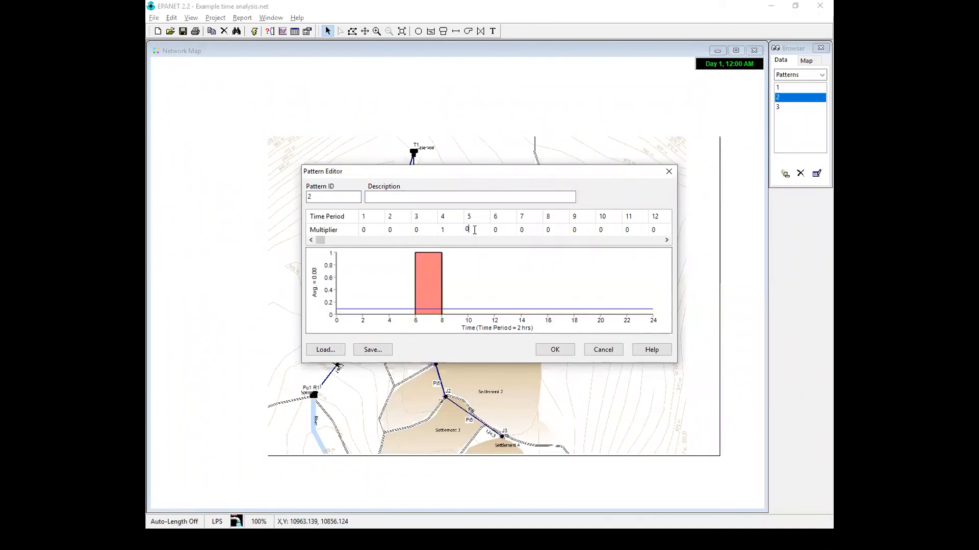
pyautogui.write('1')
pyautogui.click(503, 231)
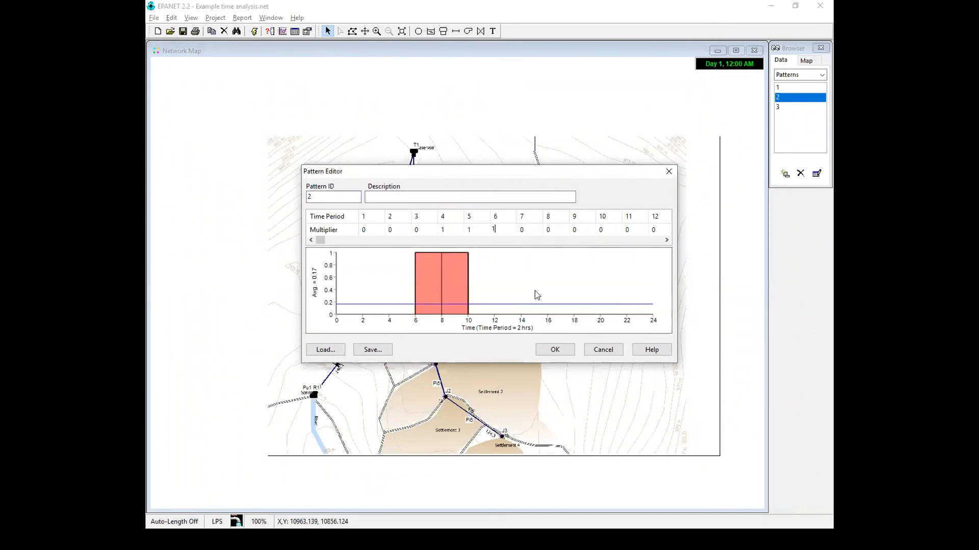
pyautogui.press('Return')
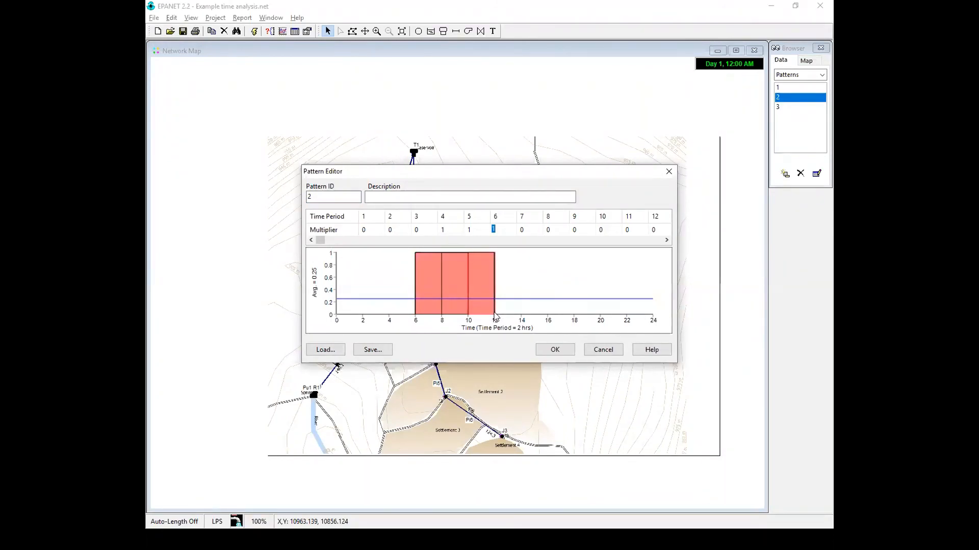
# Change the pattern ID to 4, save the pattern, and replace all references to pattern 2 with 4
pyautogui.click(317, 197)
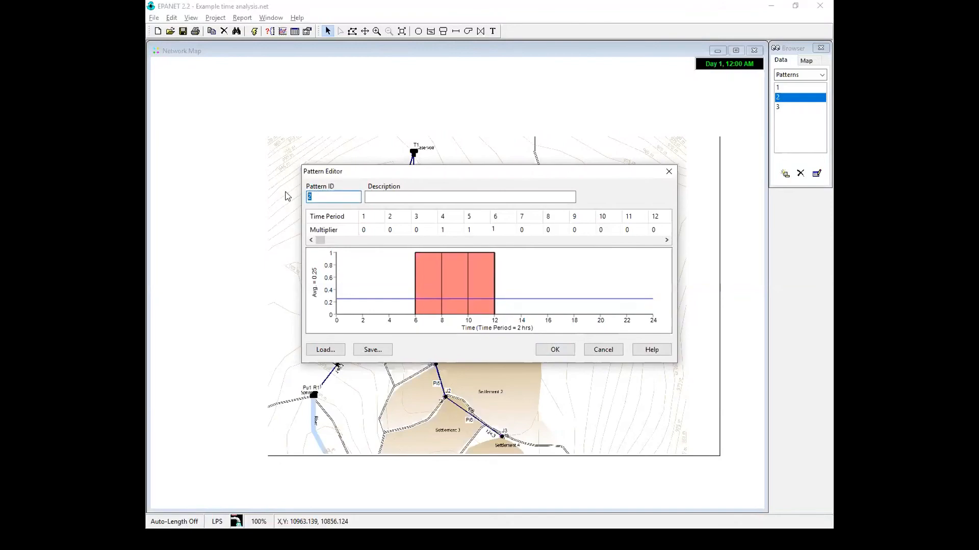
pyautogui.write('4')
pyautogui.click(561, 351)
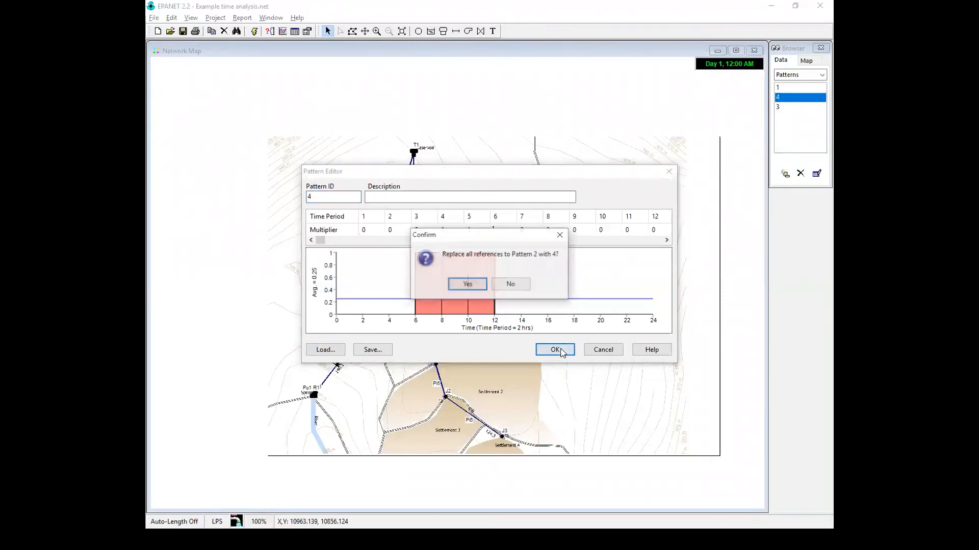
pyautogui.click(478, 287)
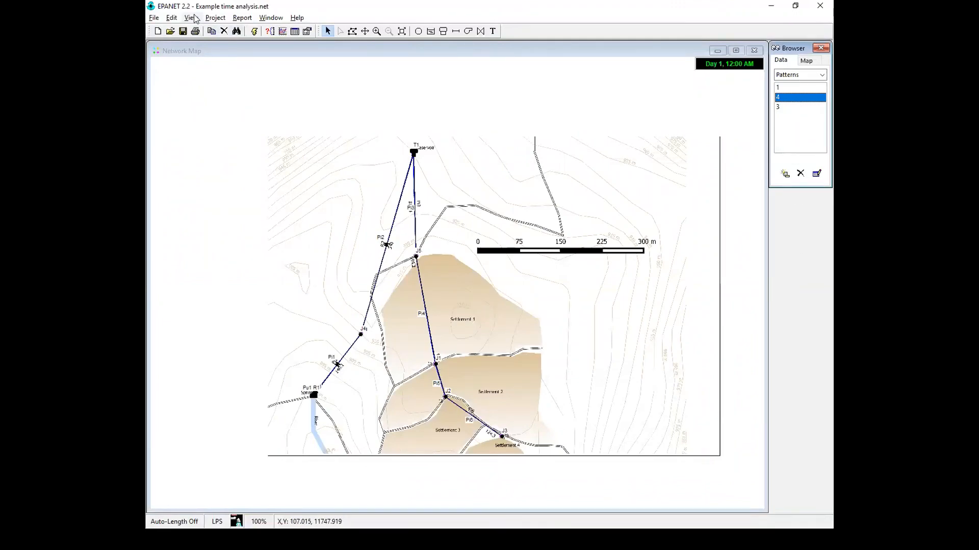
pyautogui.click(171, 17)
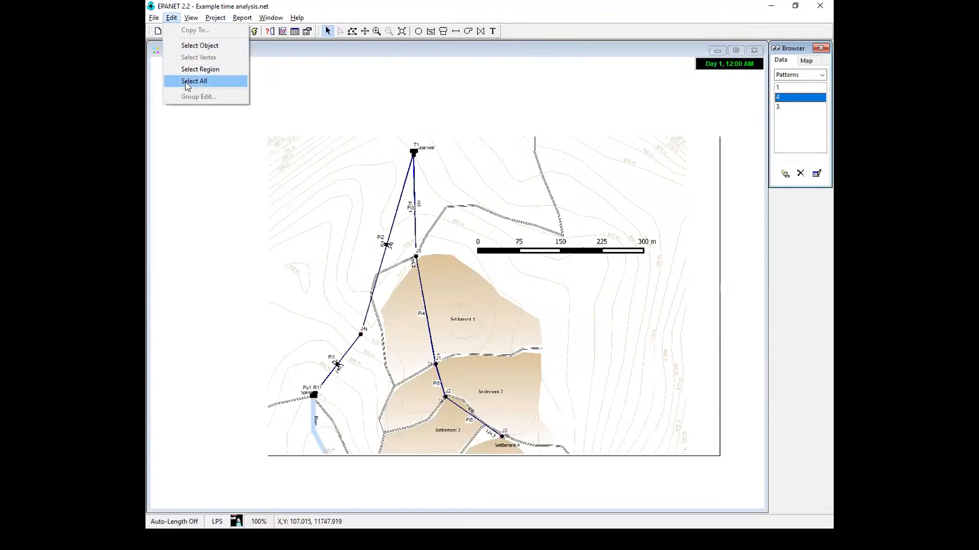
pyautogui.click(187, 84)
pyautogui.click(191, 18)
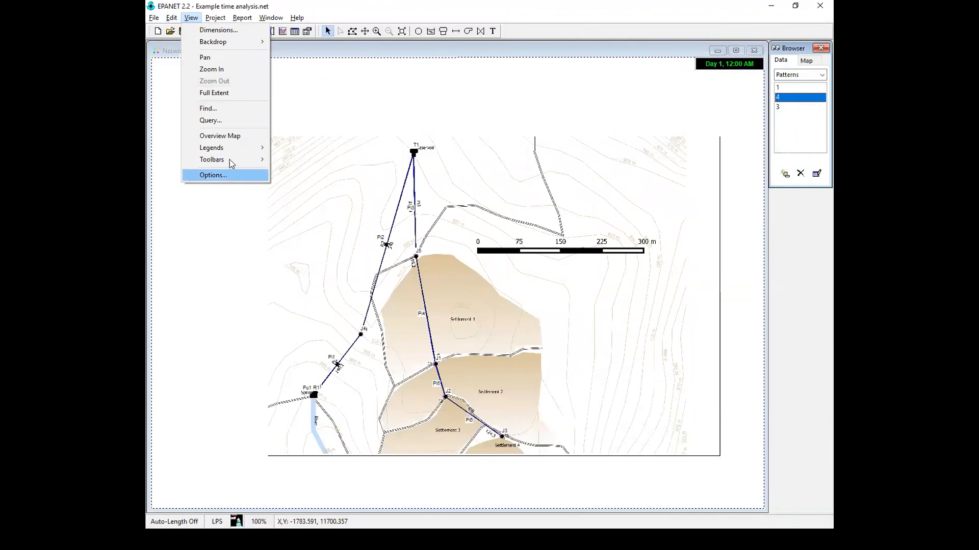
pyautogui.moveTo(232, 162)
pyautogui.click(172, 17)
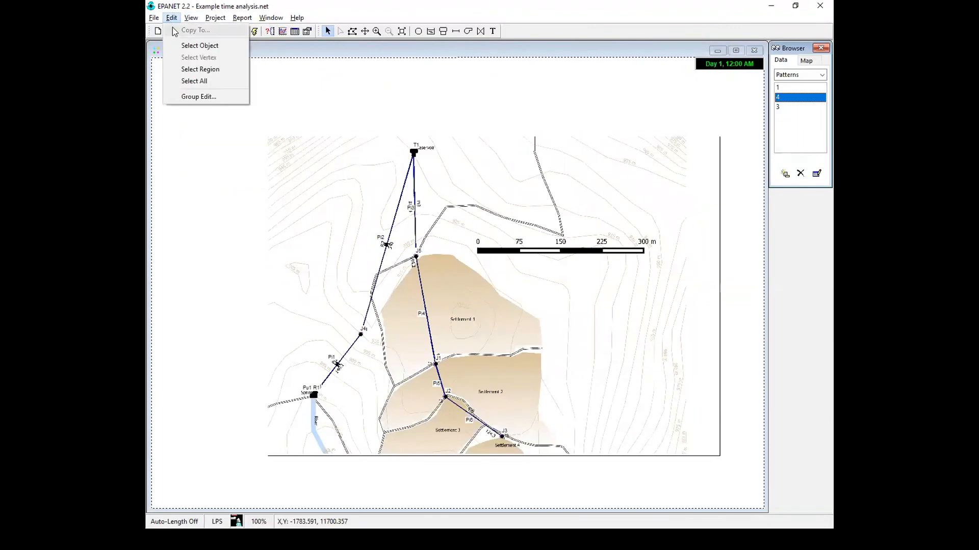
pyautogui.click(179, 96)
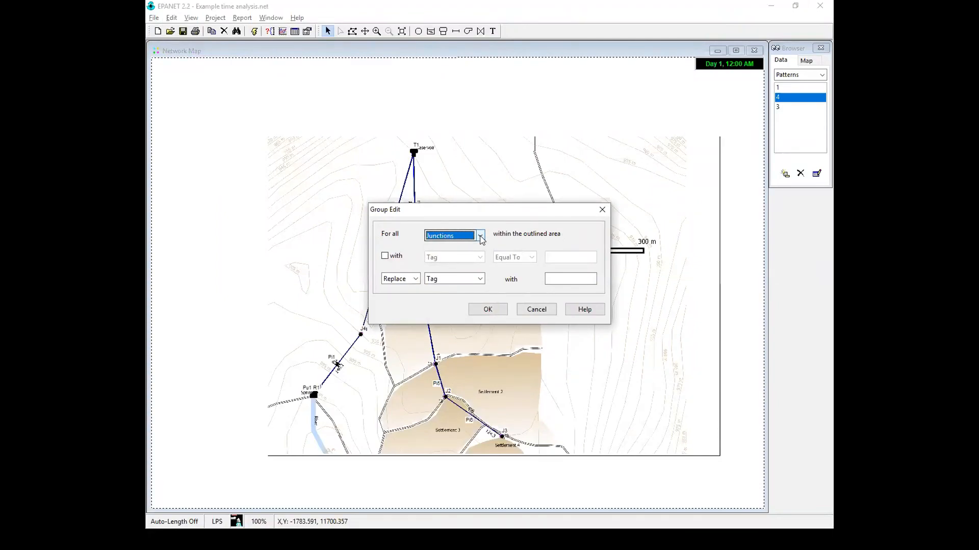
pyautogui.click(482, 238)
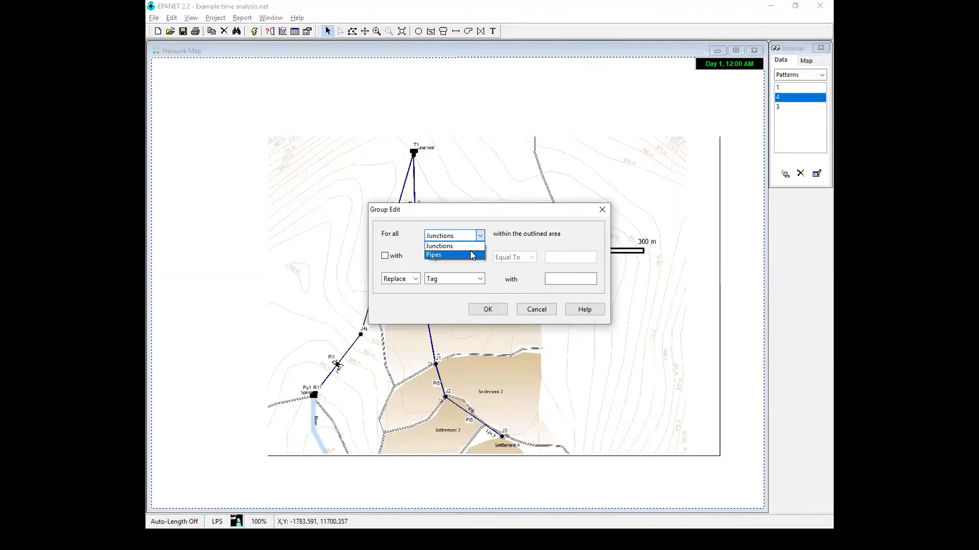
pyautogui.click(546, 312)
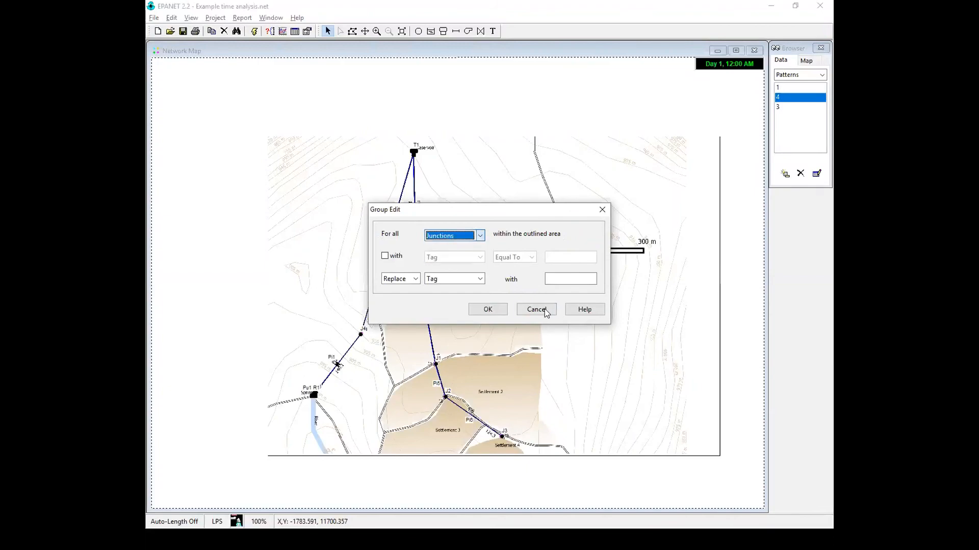
pyautogui.click(540, 310)
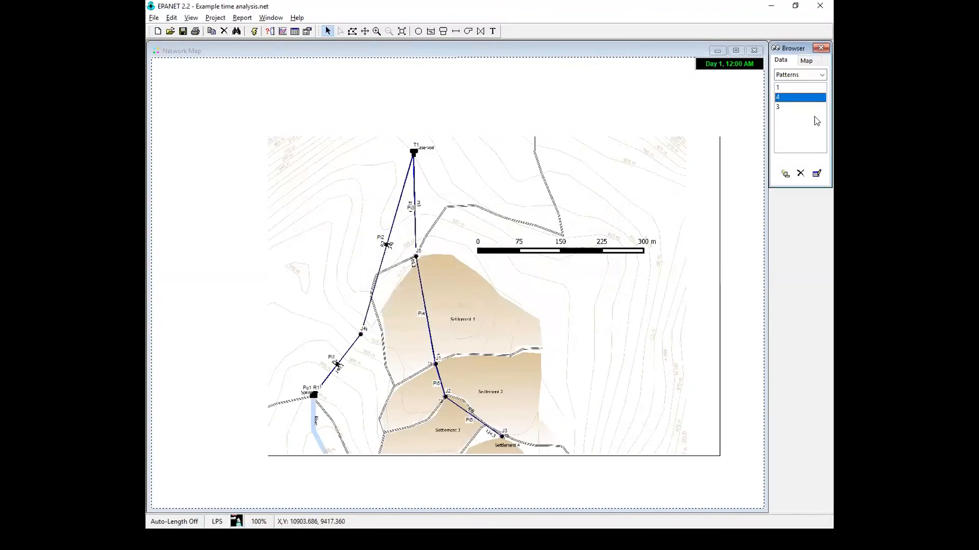
# Set pattern 4 in the properties of pump Pu1 and run the hydraulic analysis
pyautogui.click(786, 74)
pyautogui.click(787, 76)
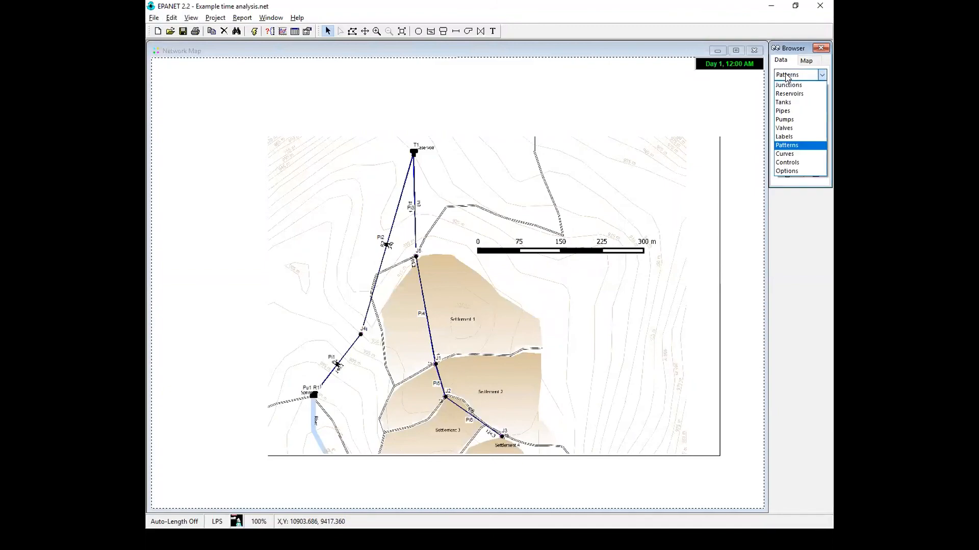
pyautogui.click(790, 121)
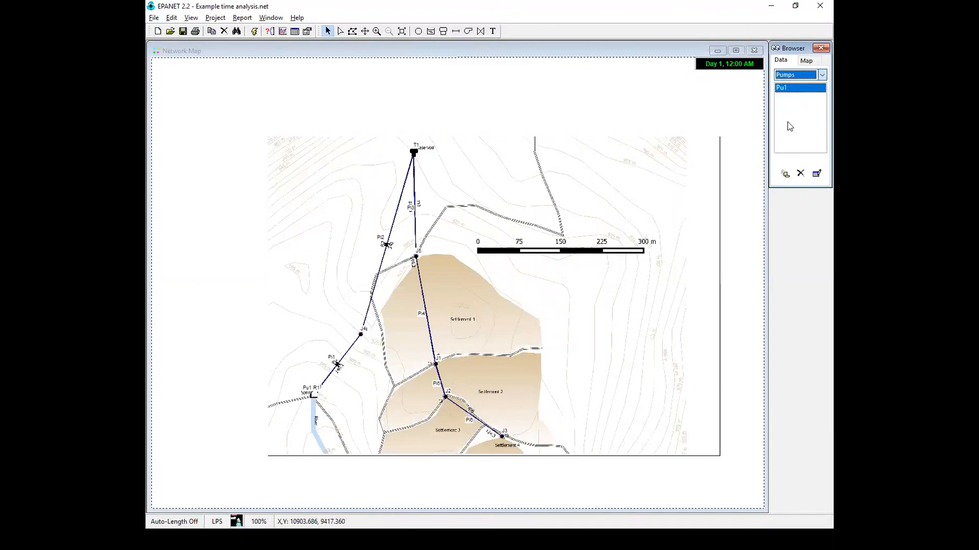
pyautogui.doubleClick(790, 88)
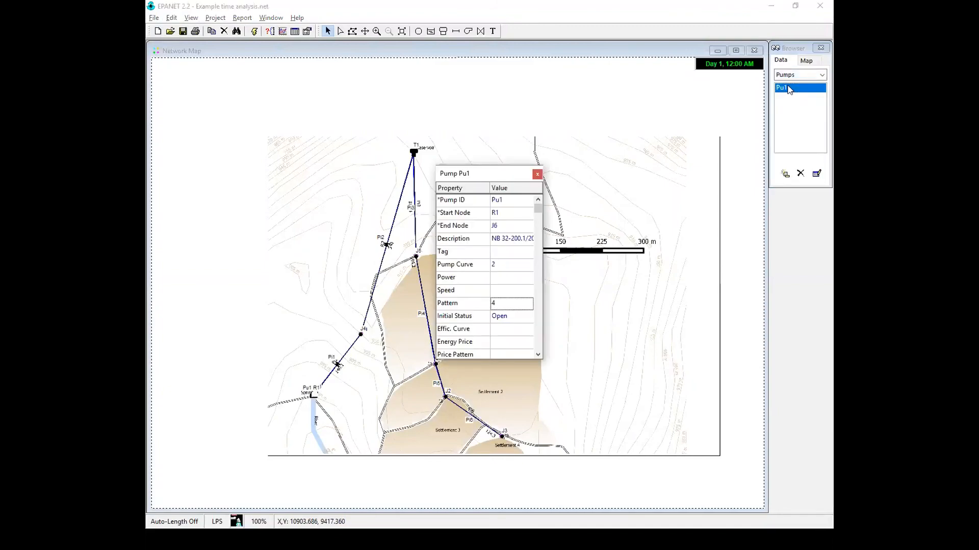
pyautogui.click(502, 308)
pyautogui.write('4')
pyautogui.click(537, 174)
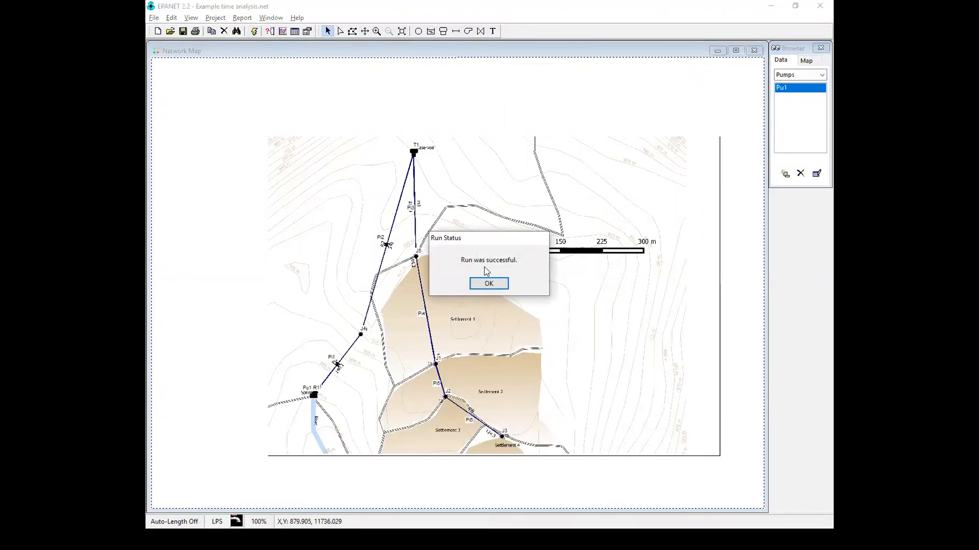
pyautogui.click(502, 290)
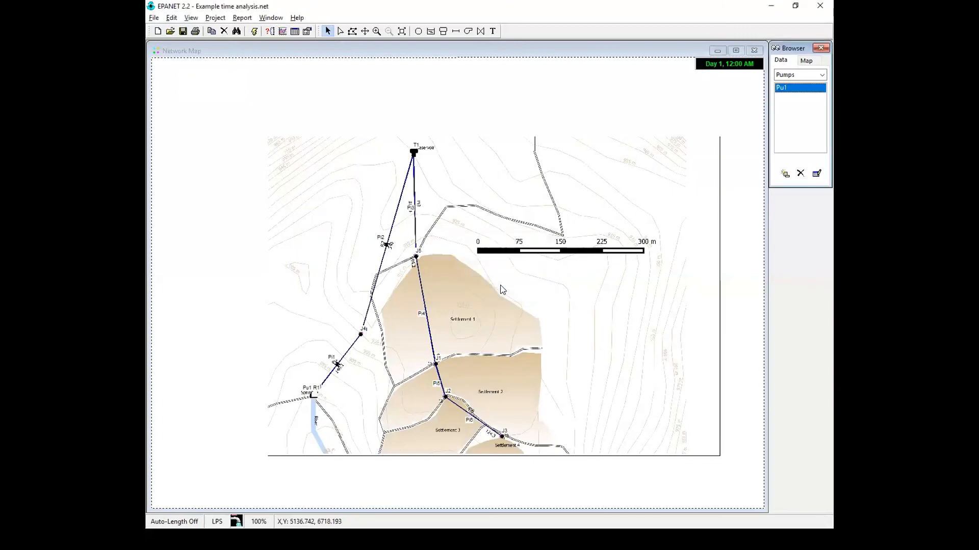
# Plot a time series graph of pressure for tank T1, examine it and close the graph
pyautogui.click(414, 153)
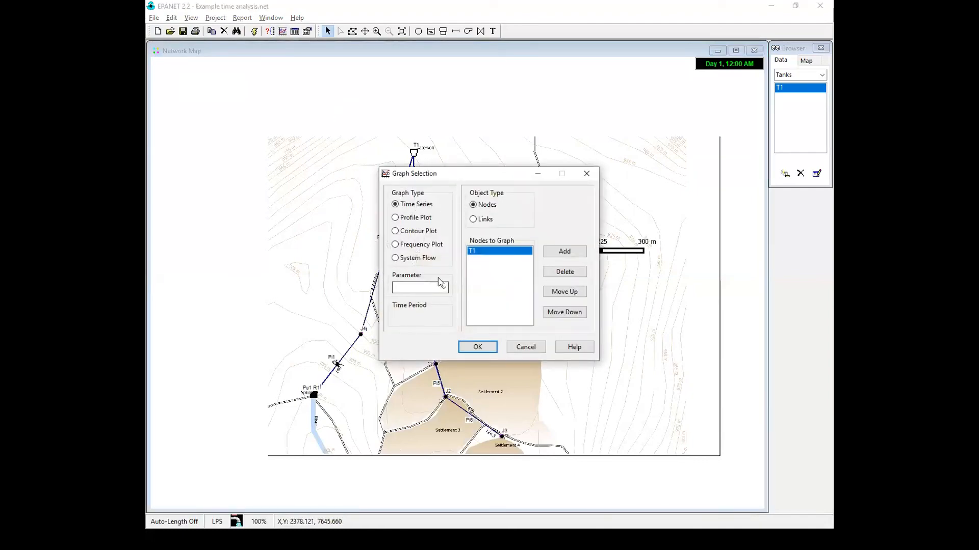
pyautogui.click(443, 288)
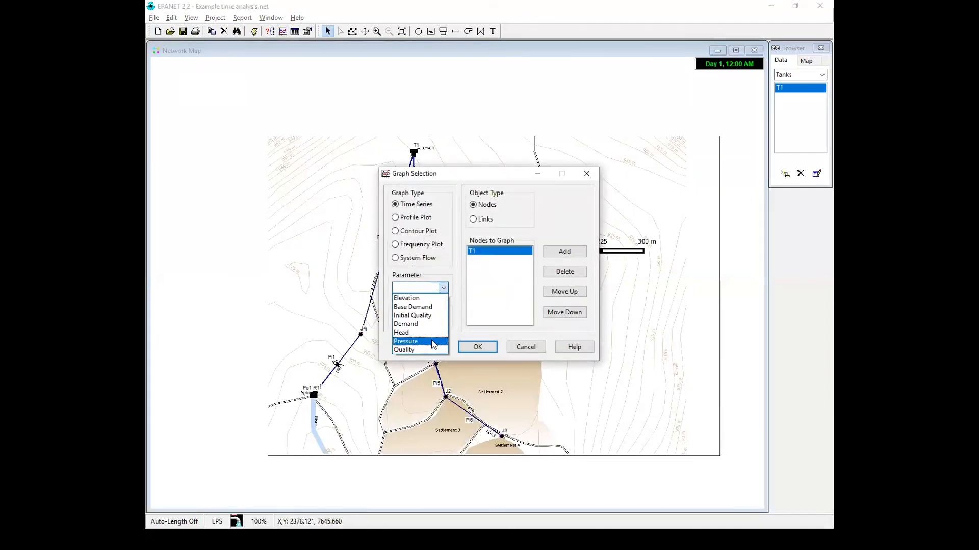
pyautogui.click(433, 340)
pyautogui.click(493, 349)
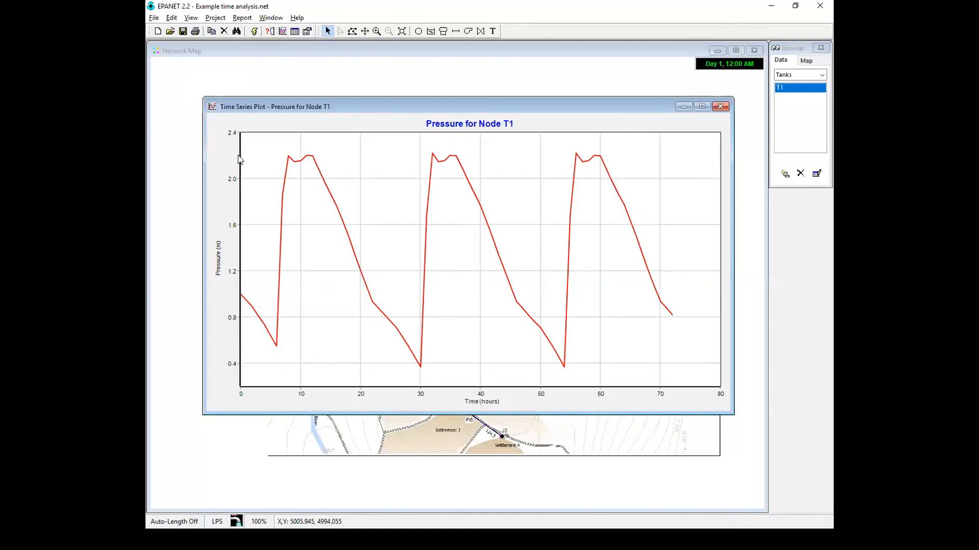
pyautogui.click(720, 108)
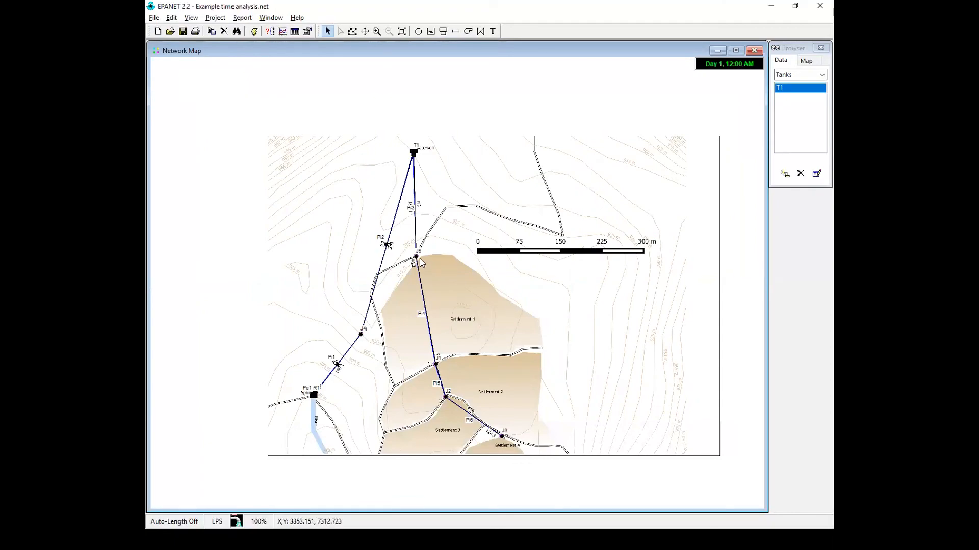
pyautogui.hotkey('alt', 'Tab')
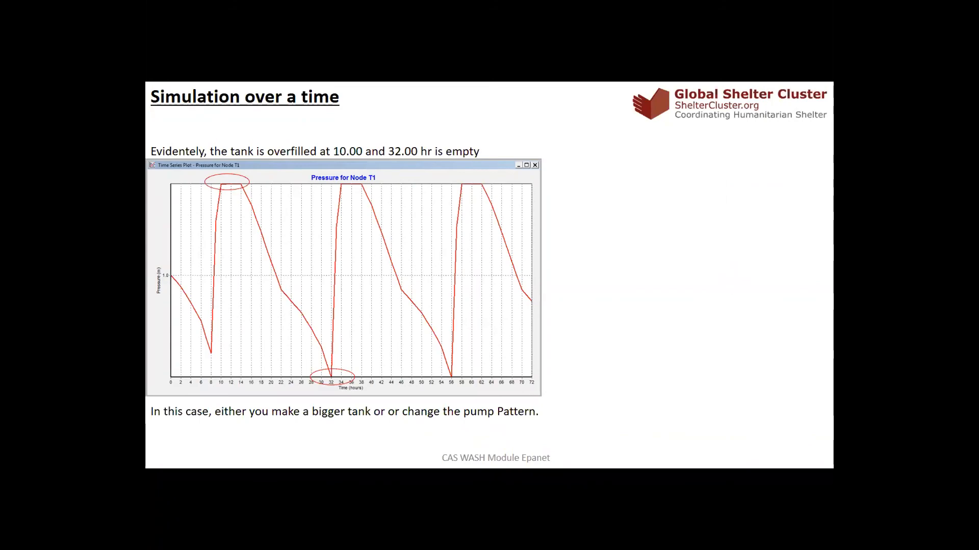
pyautogui.press('Right')
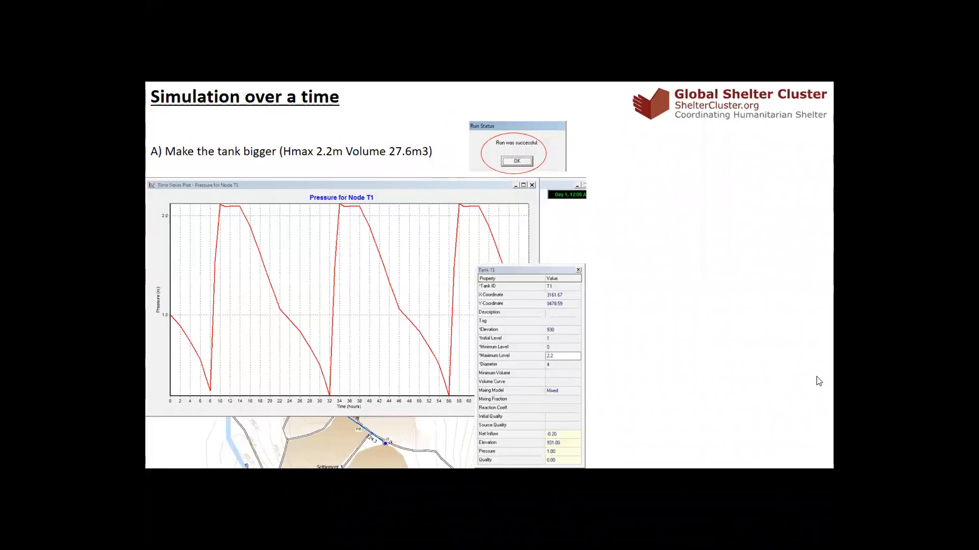
pyautogui.click(517, 315)
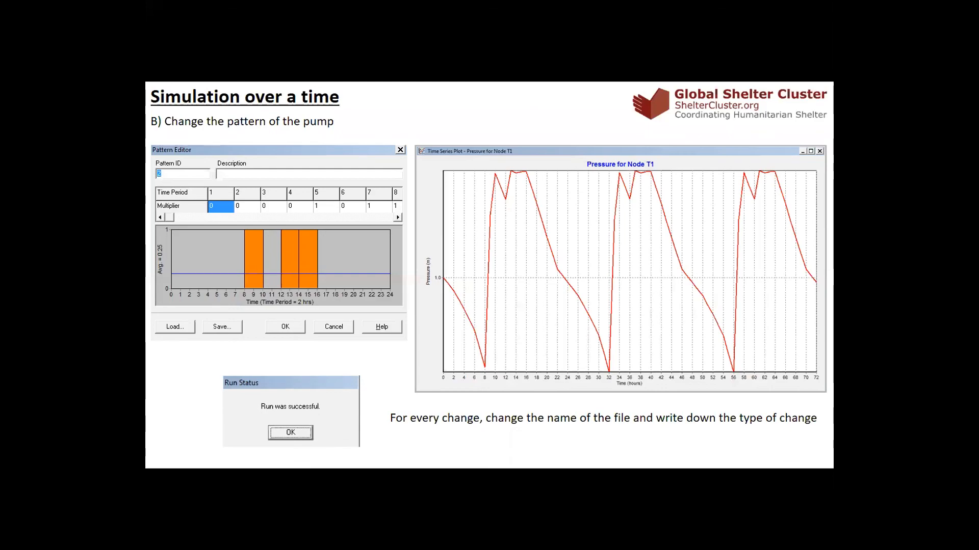
pyautogui.press('Right')
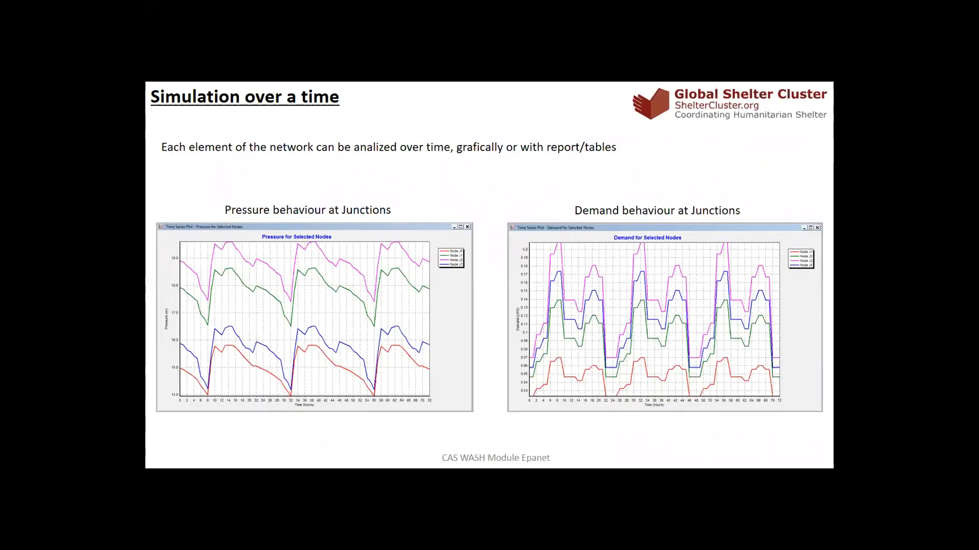
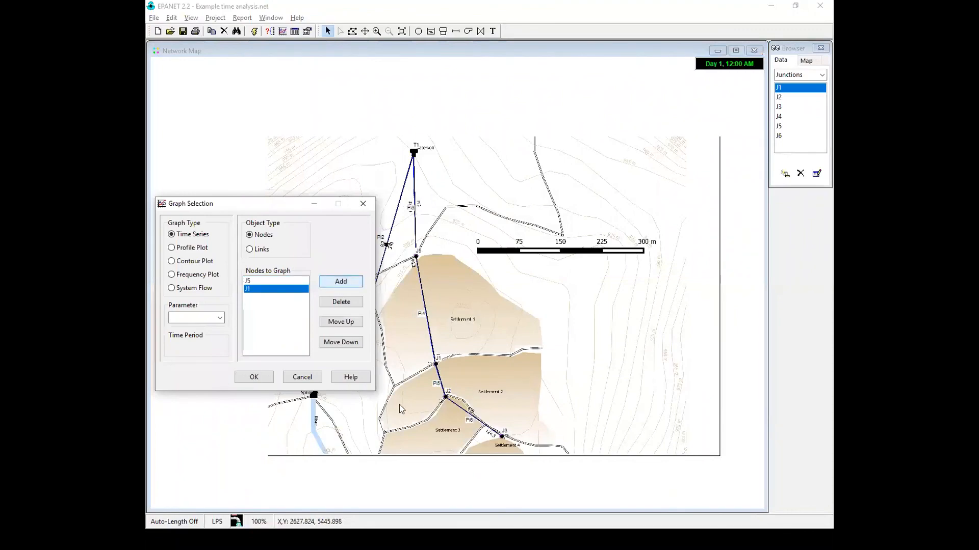
# Add junction J3 to the nodes to graph and plot the time series of pressure for the listed junctions
pyautogui.click(502, 439)
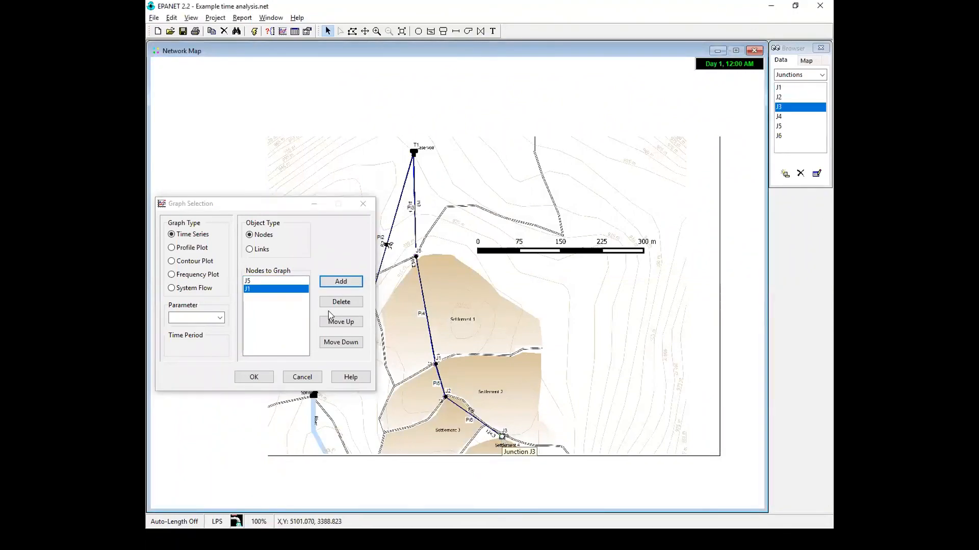
pyautogui.click(340, 282)
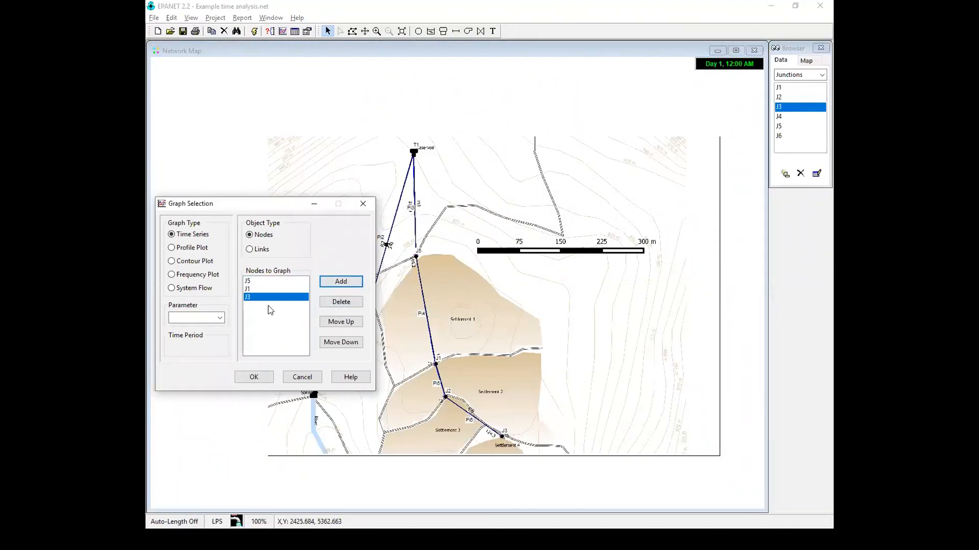
pyautogui.click(220, 318)
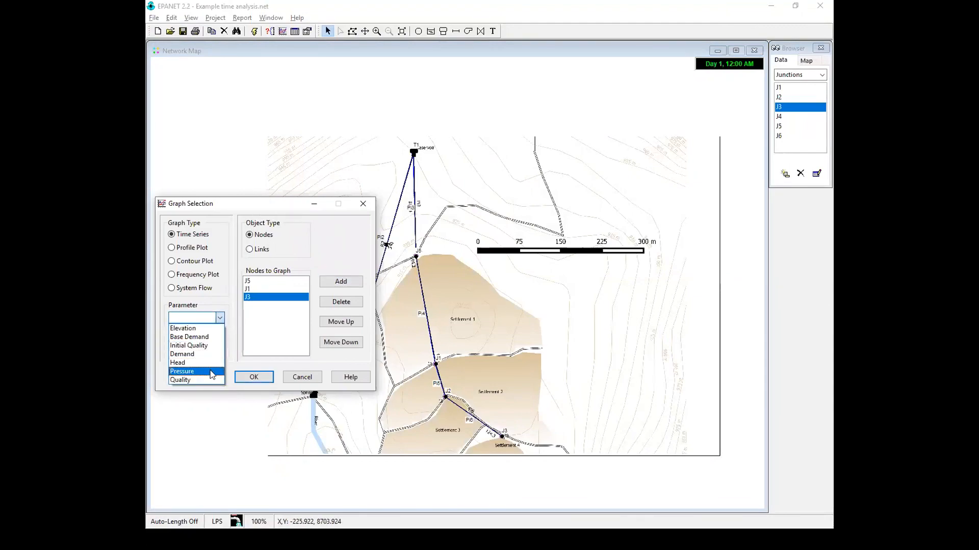
pyautogui.click(210, 370)
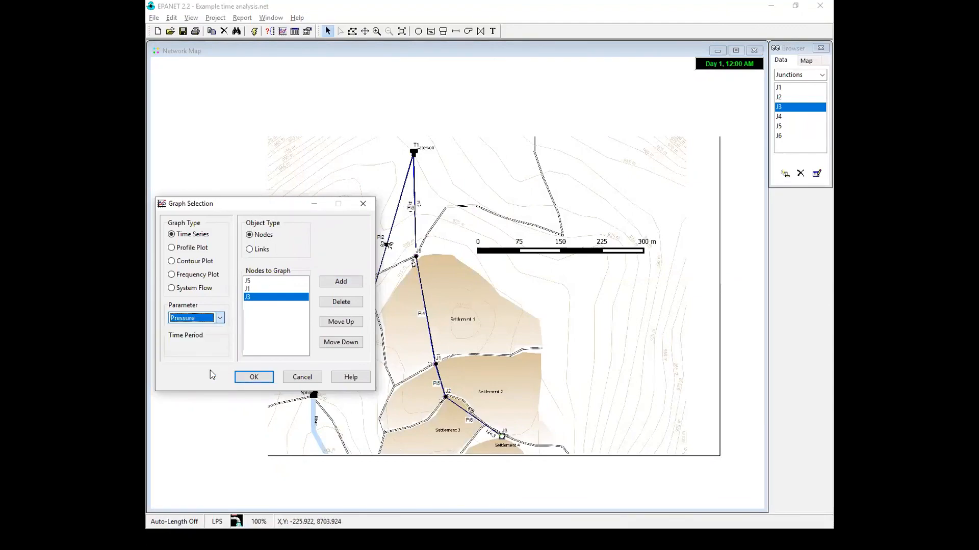
pyautogui.click(253, 378)
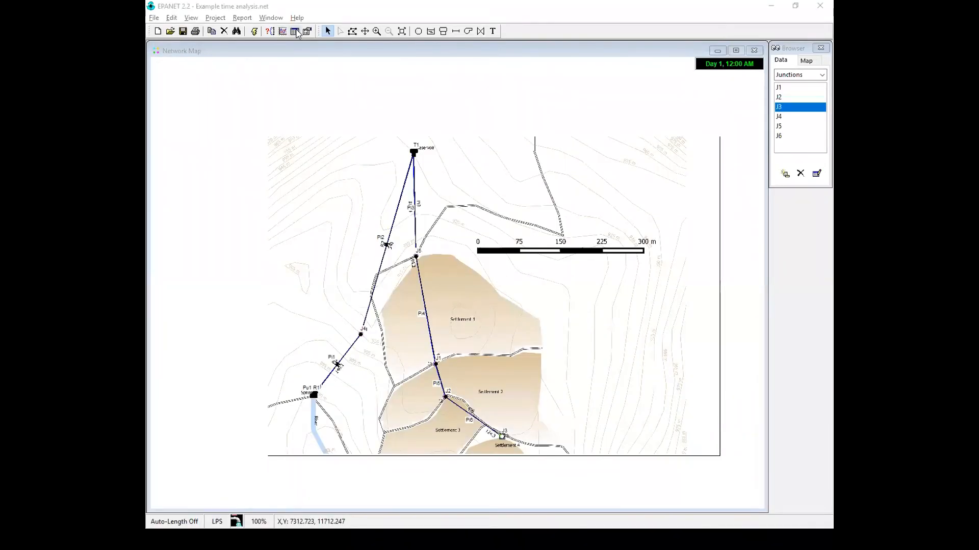
# Create a table of the network nodes at 0:00 Hrs, review it and close it
pyautogui.click(242, 17)
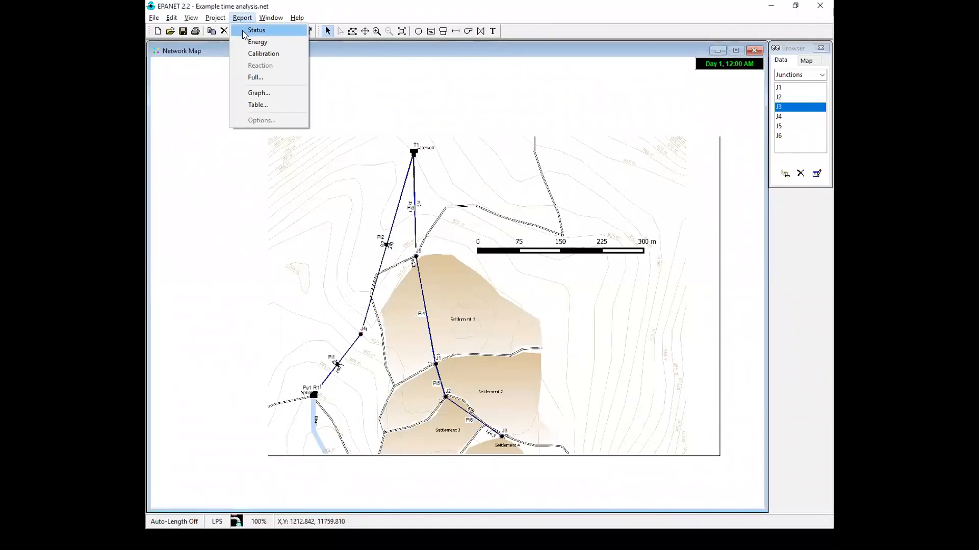
pyautogui.click(257, 105)
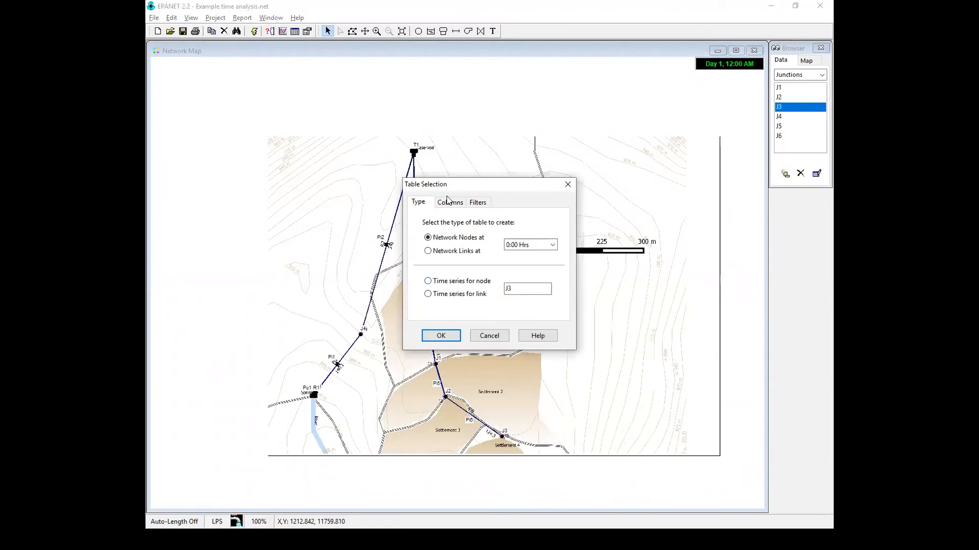
pyautogui.click(452, 339)
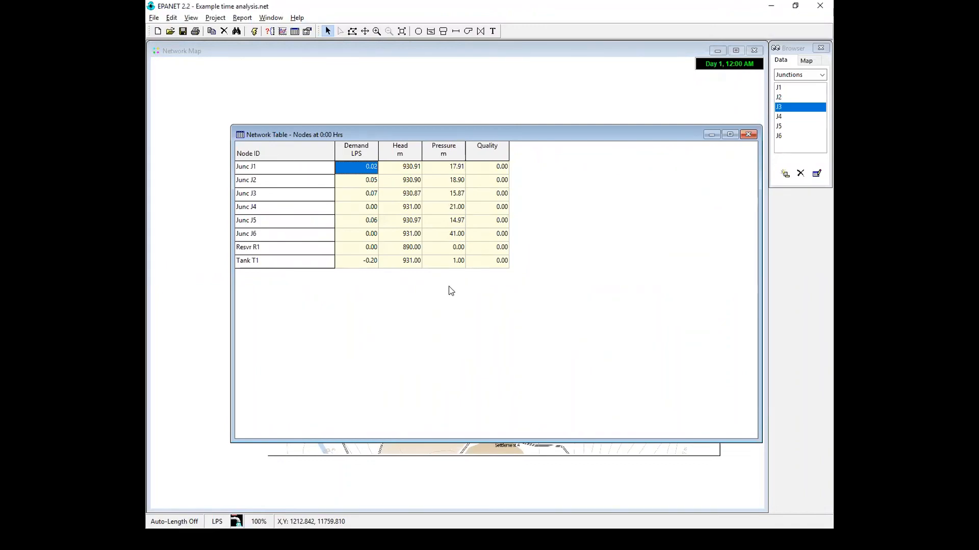
pyautogui.click(748, 135)
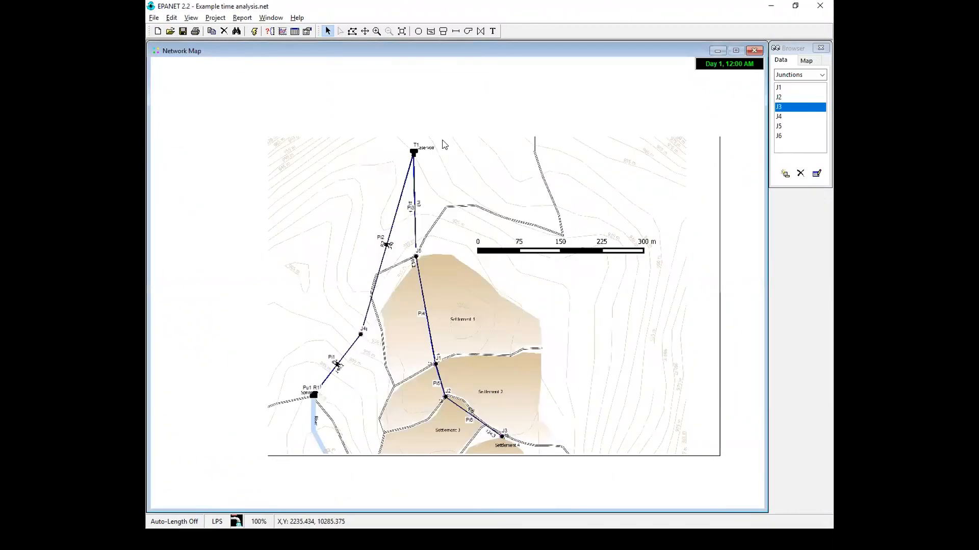
# Create a table of the network nodes at 12:00 Hrs
pyautogui.click(242, 17)
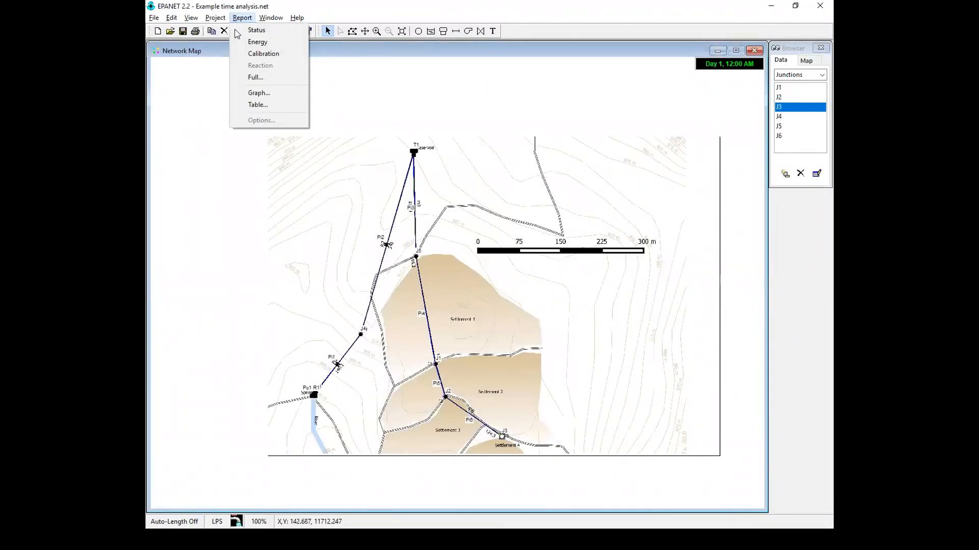
pyautogui.click(257, 104)
pyautogui.click(552, 245)
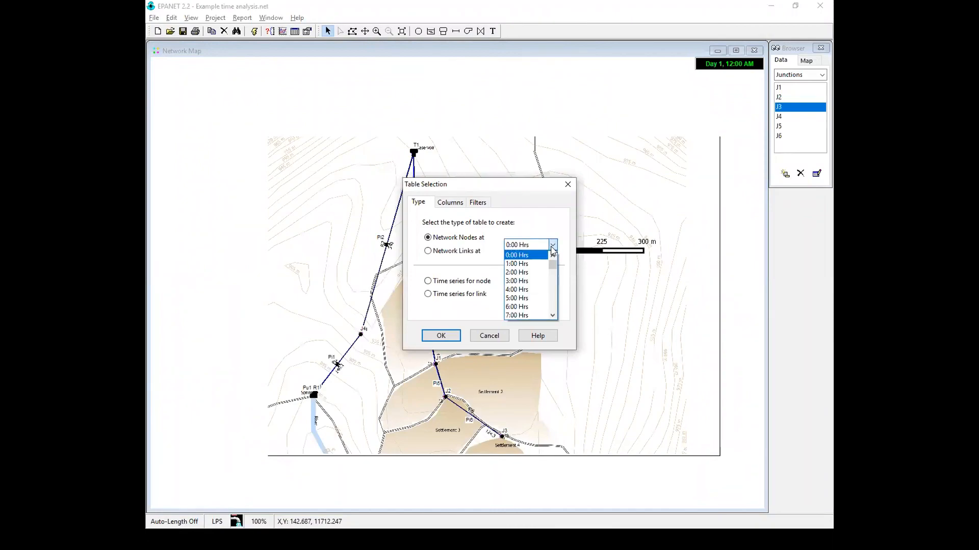
pyautogui.scroll(-2, 551, 270)
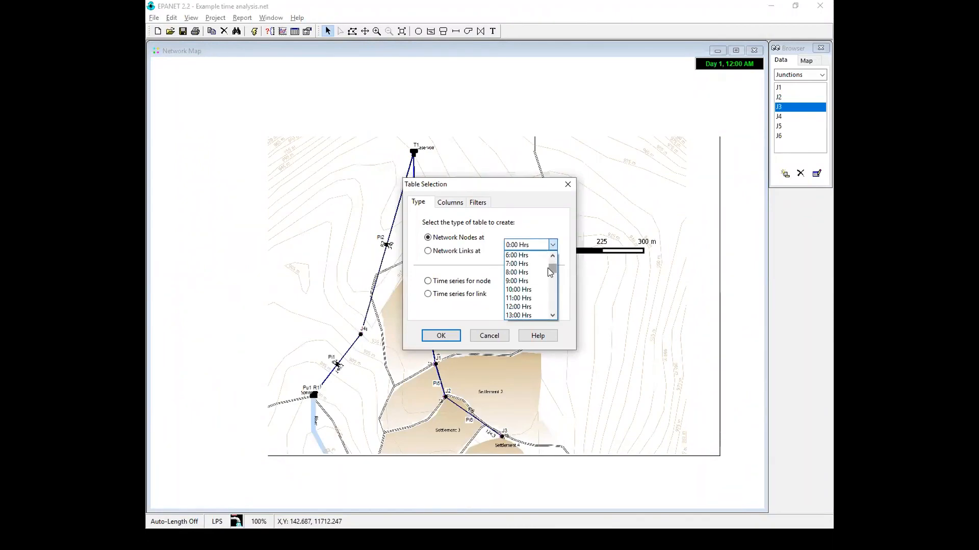
pyautogui.click(525, 306)
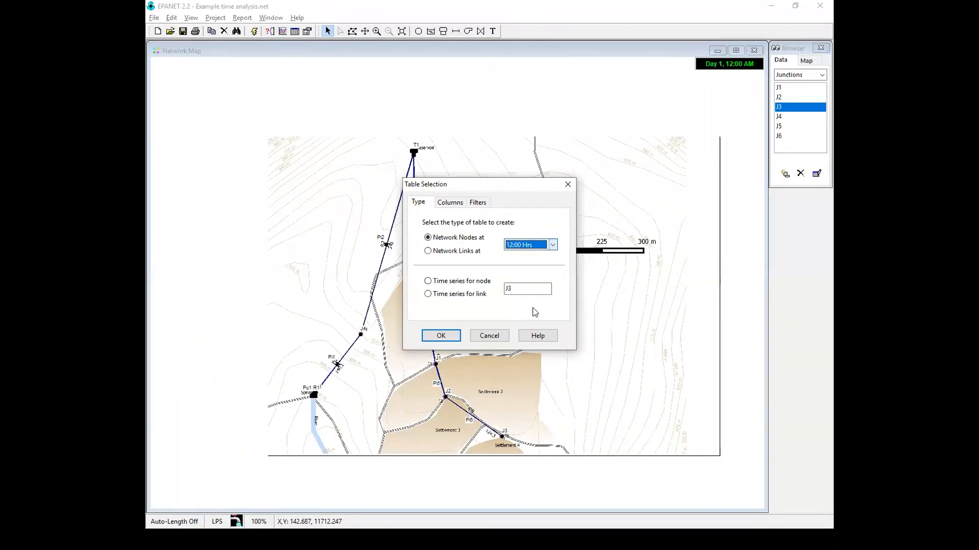
pyautogui.click(439, 336)
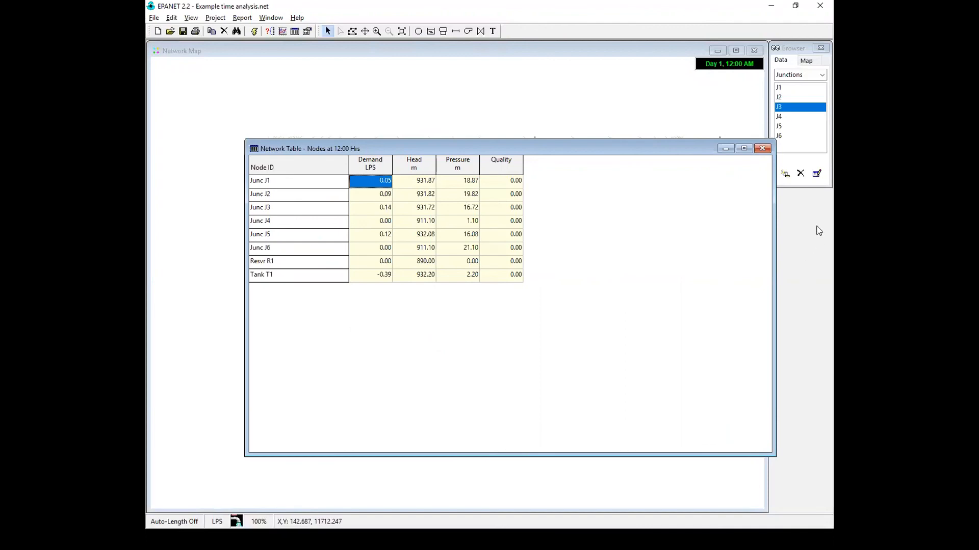
# Close the 12:00 Hrs node table and save a full report to the Desktop as Example time analysis.rpt
pyautogui.click(763, 149)
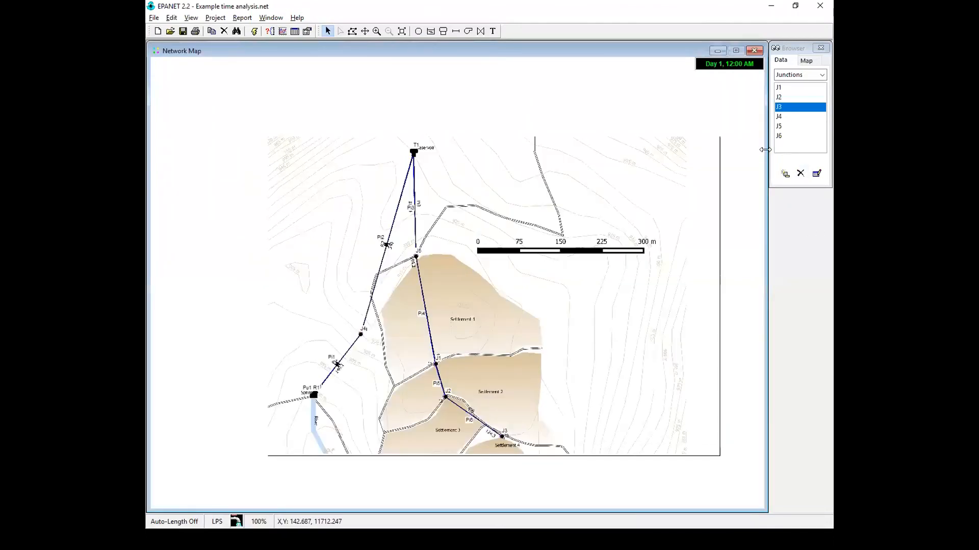
pyautogui.click(242, 17)
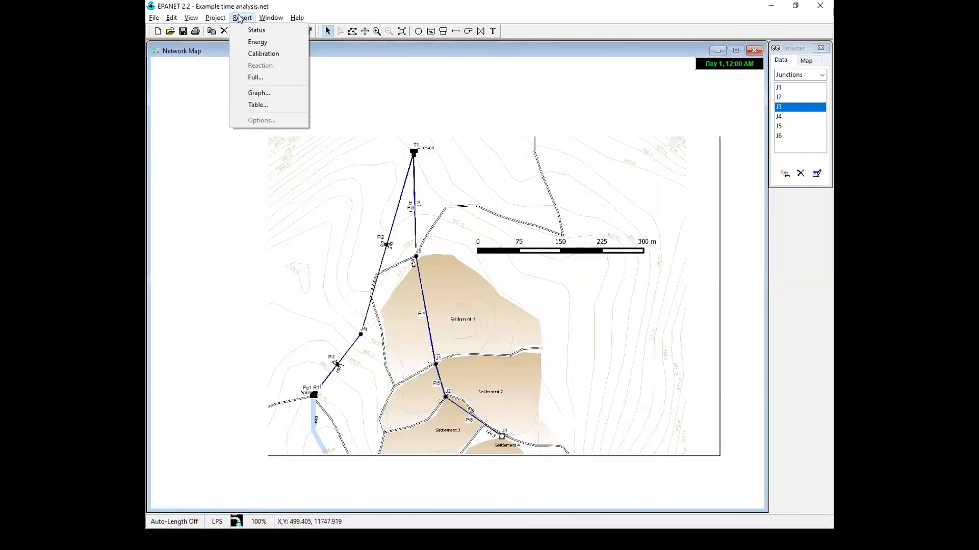
pyautogui.click(251, 78)
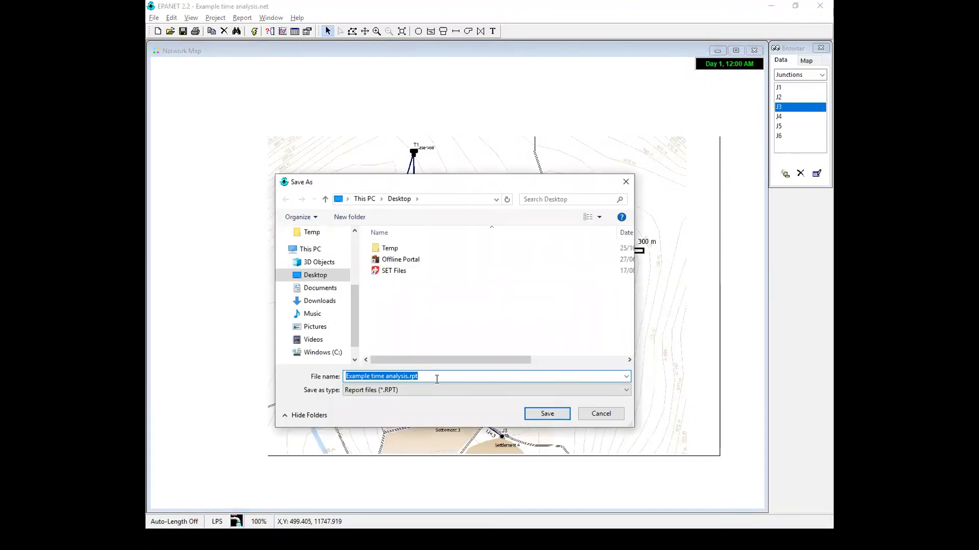
pyautogui.click(550, 414)
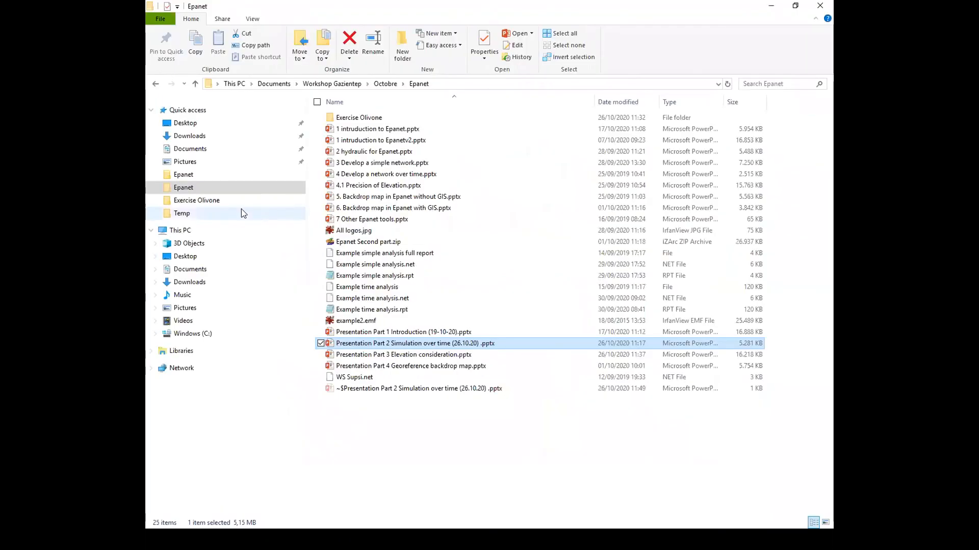
# Switch to File Explorer and open Example time analysis.rpt from the Desktop folder
pyautogui.click(185, 123)
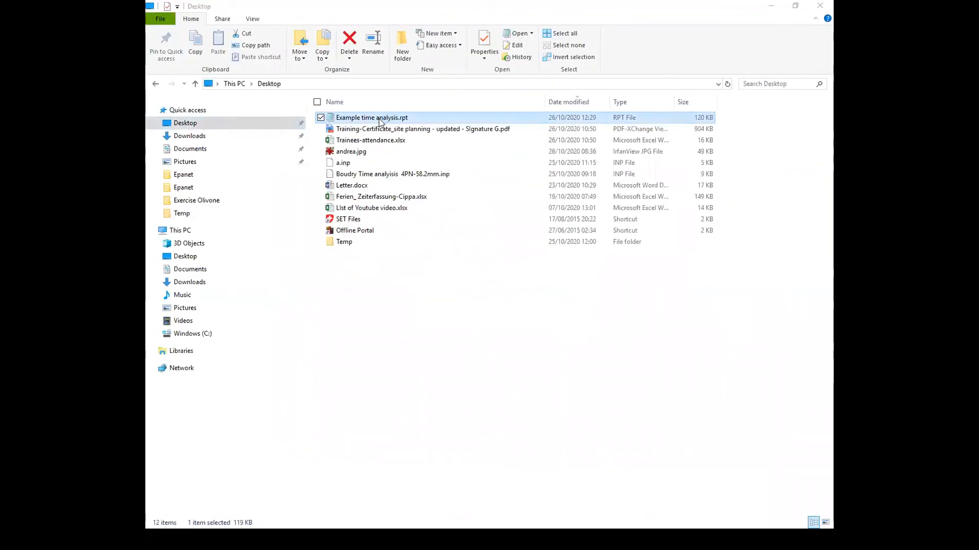
pyautogui.click(378, 119)
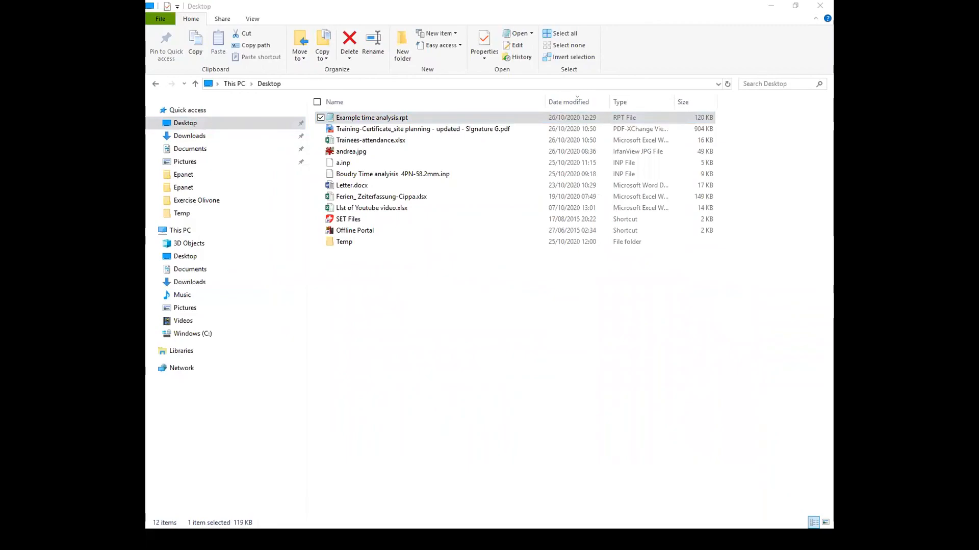
pyautogui.press('Return')
pyautogui.click(759, 117)
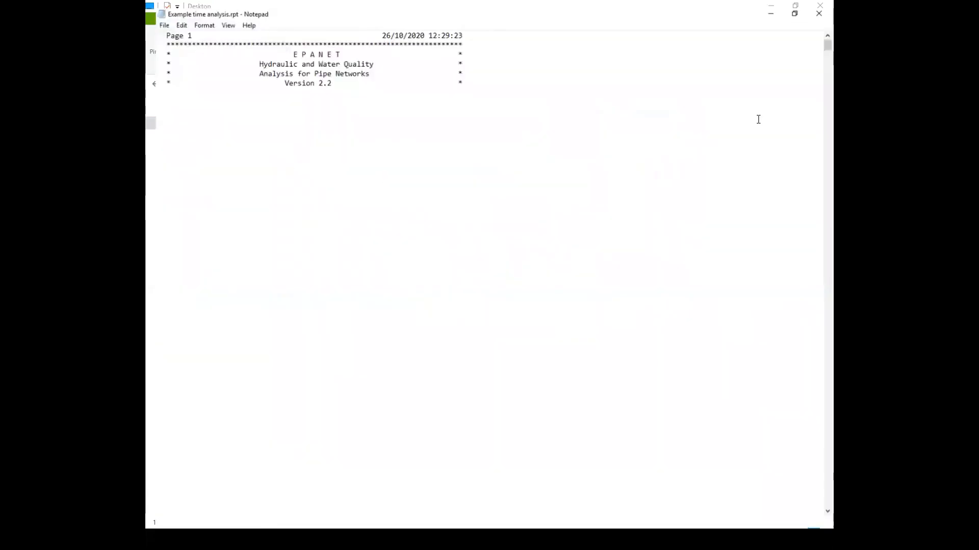
# Read through the energy usage and the hourly node and link results in the full report, and close it
pyautogui.scroll(-8, 358, 278)
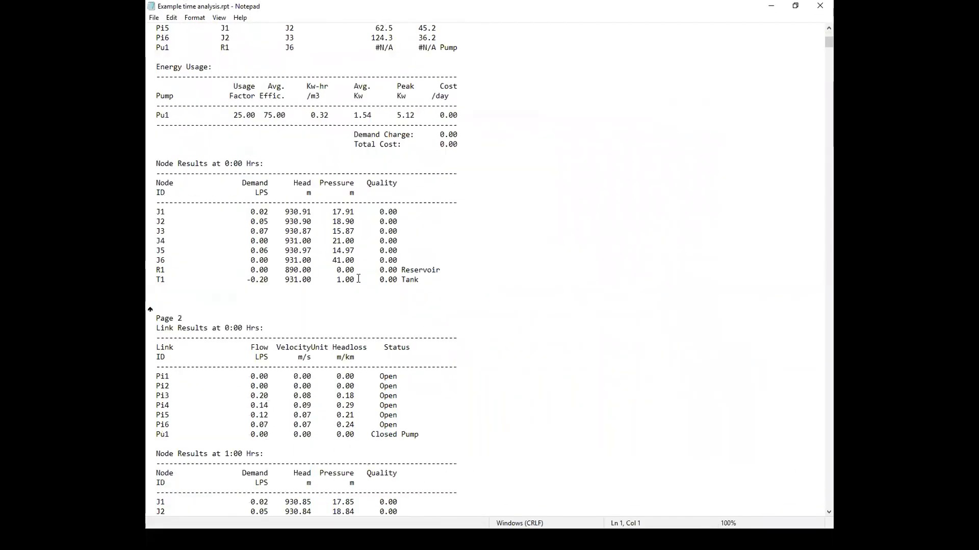
pyautogui.scroll(-3, 358, 278)
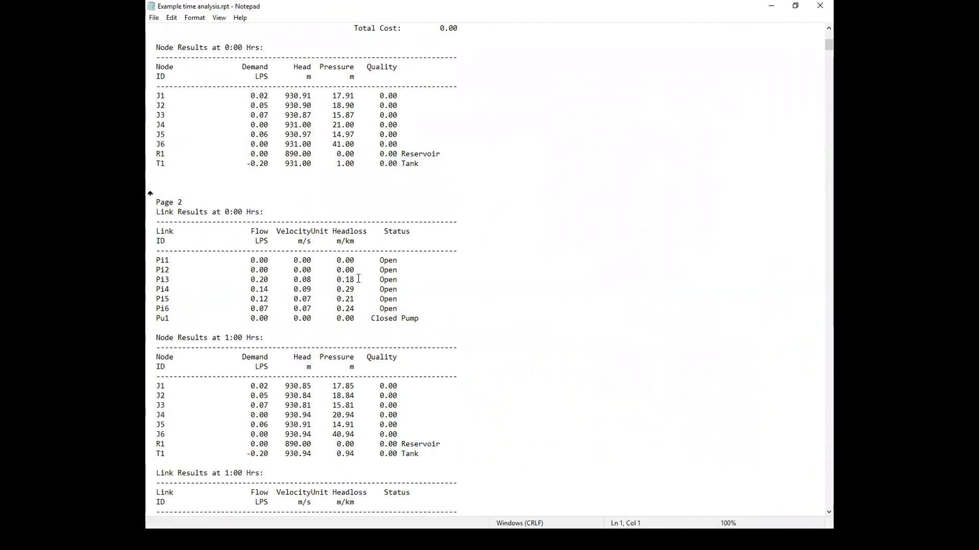
pyautogui.scroll(-2, 358, 278)
pyautogui.scroll(-2, 359, 278)
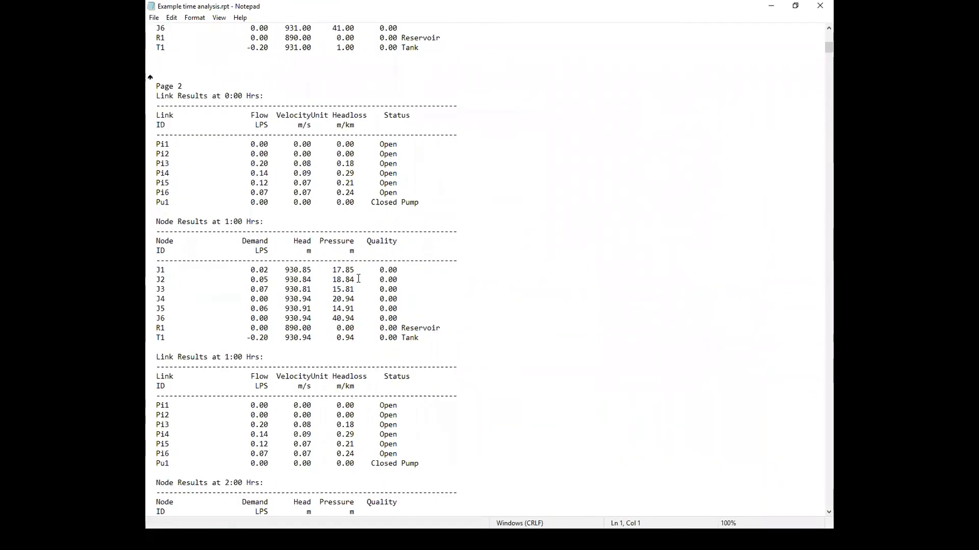
pyautogui.scroll(-8, 358, 279)
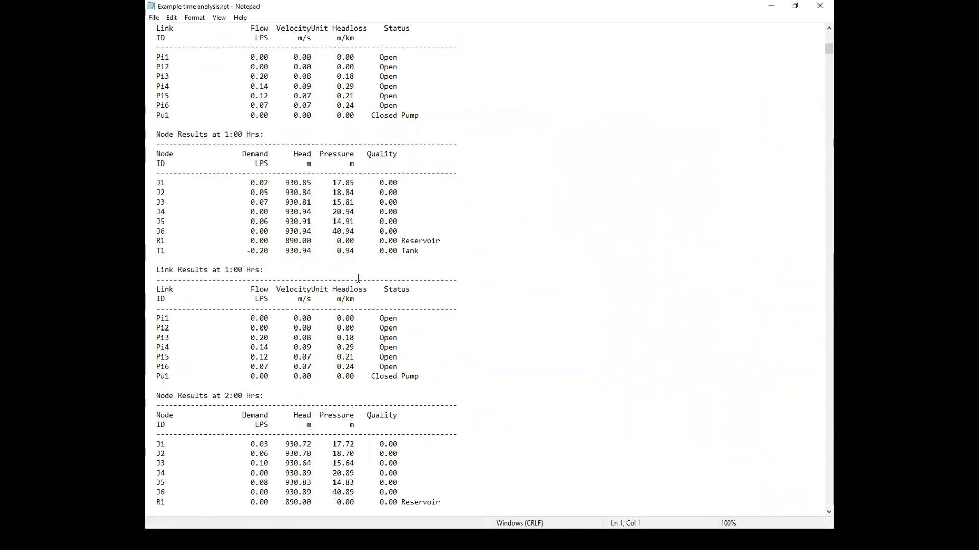
pyautogui.scroll(-8, 359, 279)
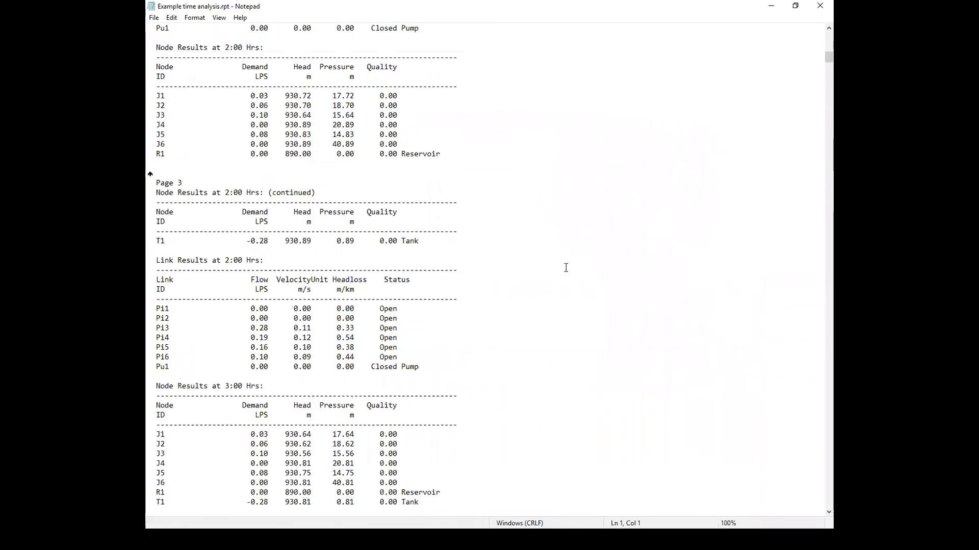
pyautogui.click(819, 6)
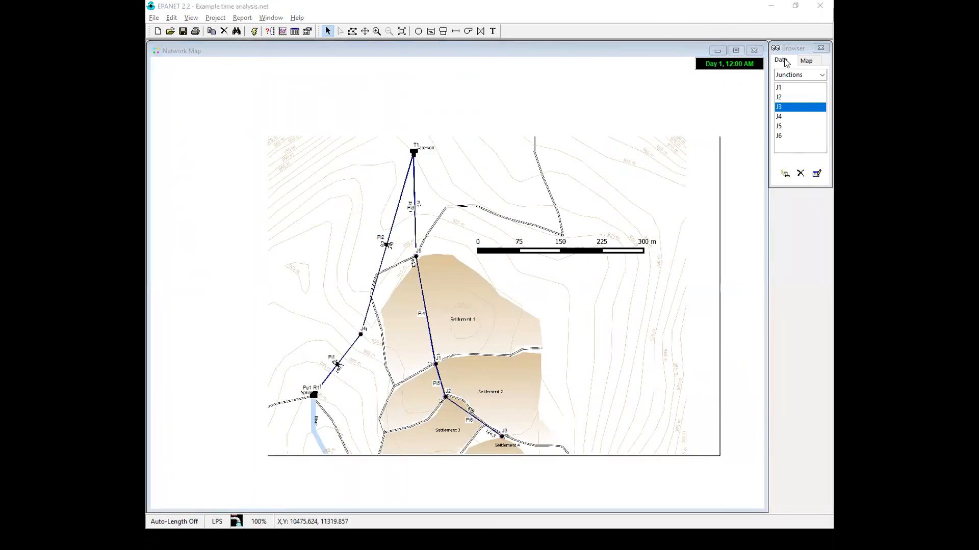
# Display Pressure on the nodes and Velocity on the links of the network map
pyautogui.click(806, 60)
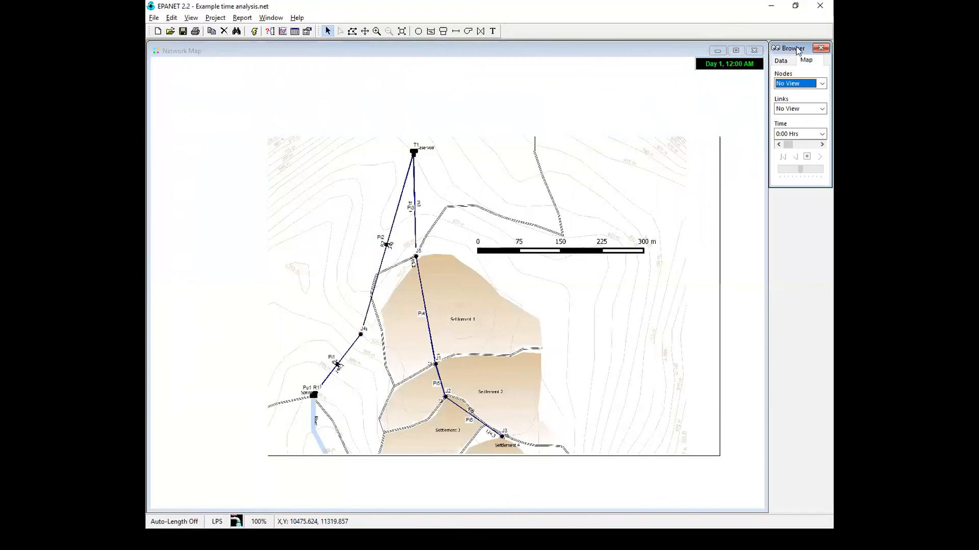
pyautogui.click(819, 85)
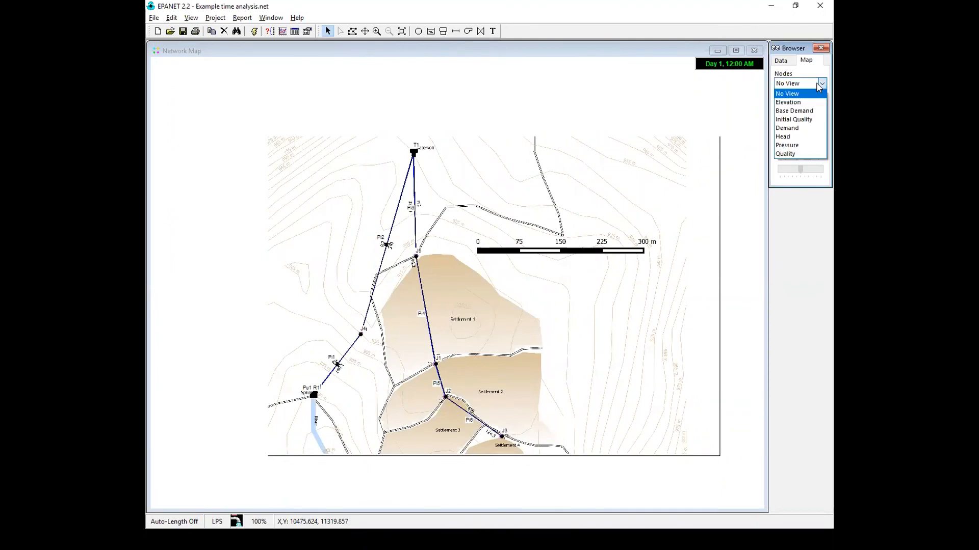
pyautogui.click(804, 145)
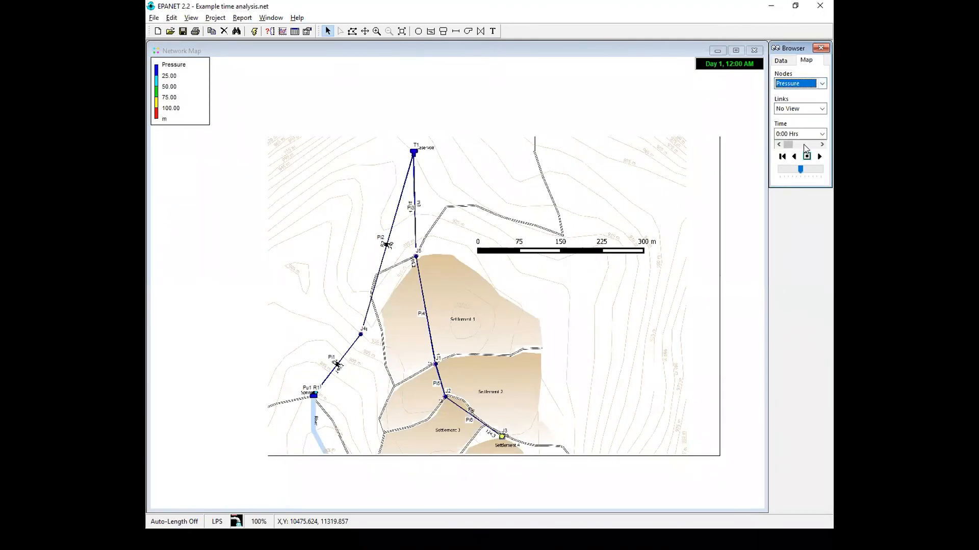
pyautogui.click(819, 109)
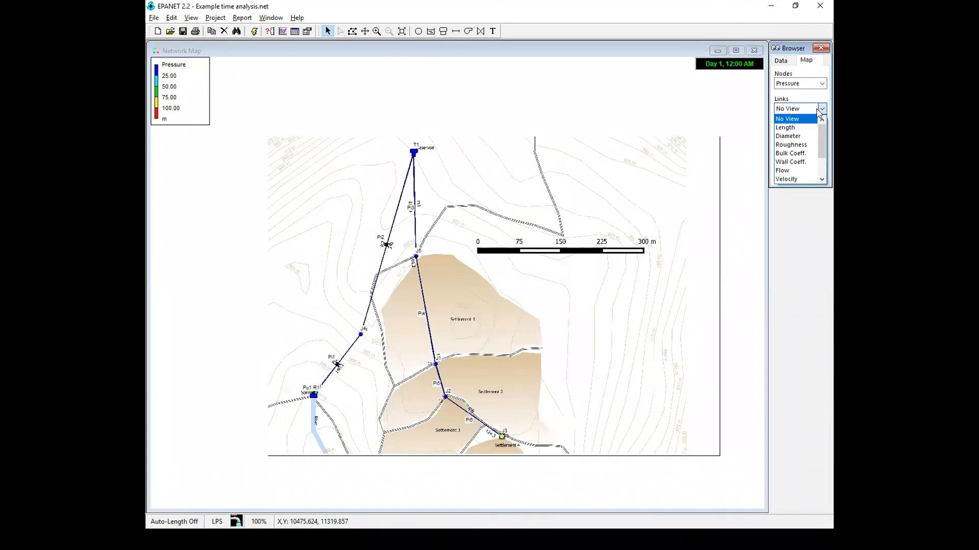
pyautogui.click(807, 180)
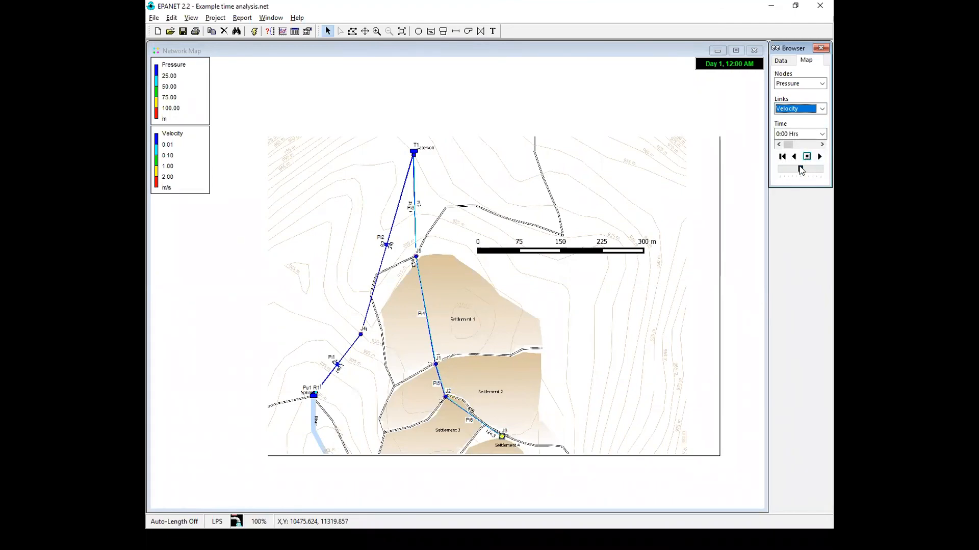
# Play the map animation forward through time, check the pipe velocities near junction J2, and stop it at 12:00 Hrs
pyautogui.click(818, 157)
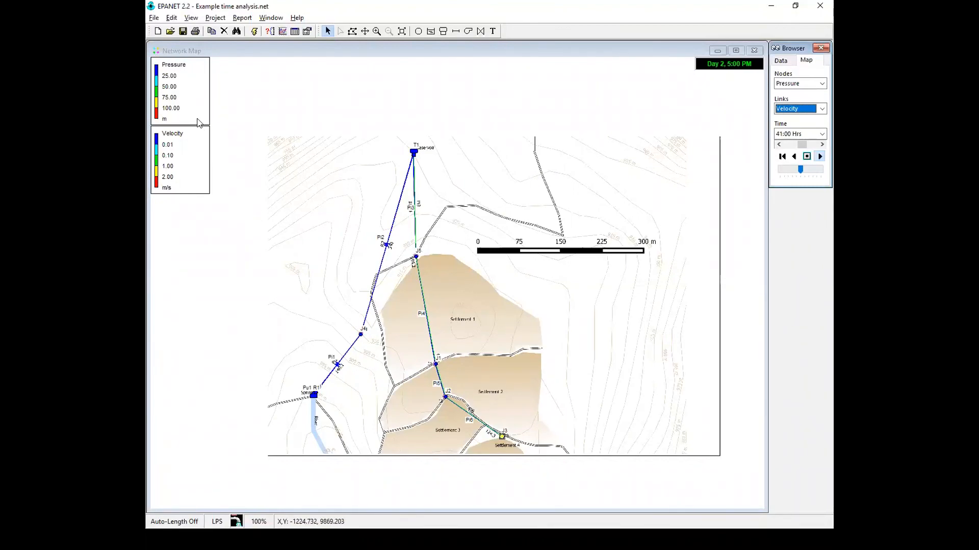
pyautogui.moveTo(451, 409)
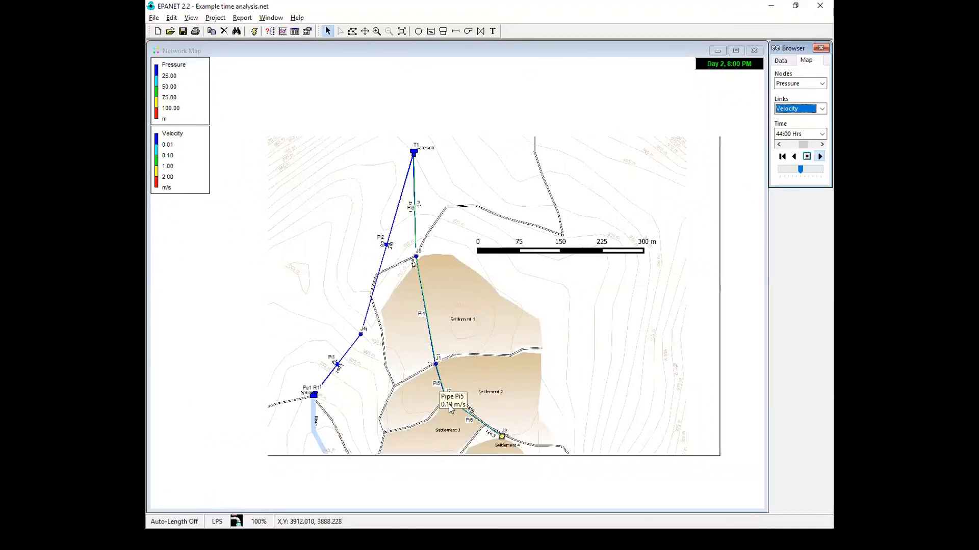
pyautogui.moveTo(492, 432)
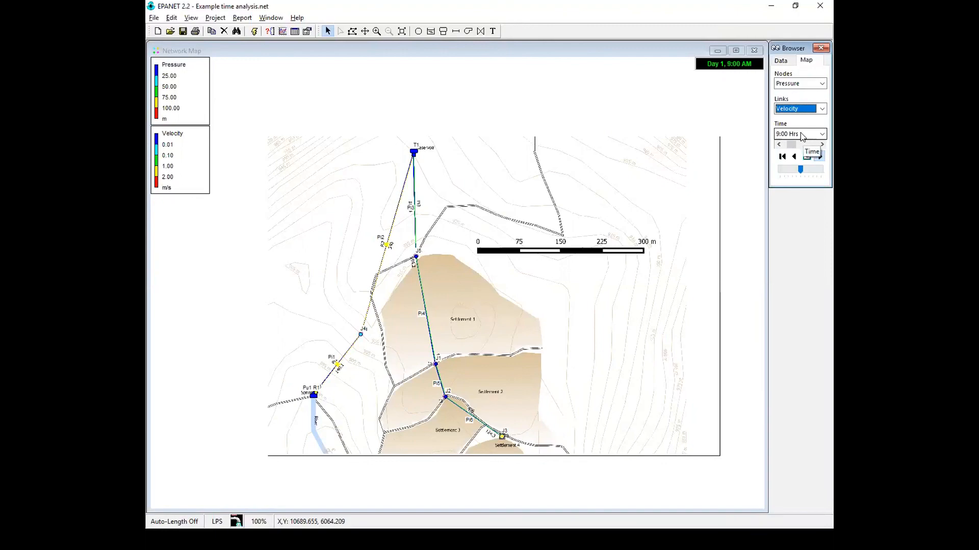
pyautogui.click(807, 157)
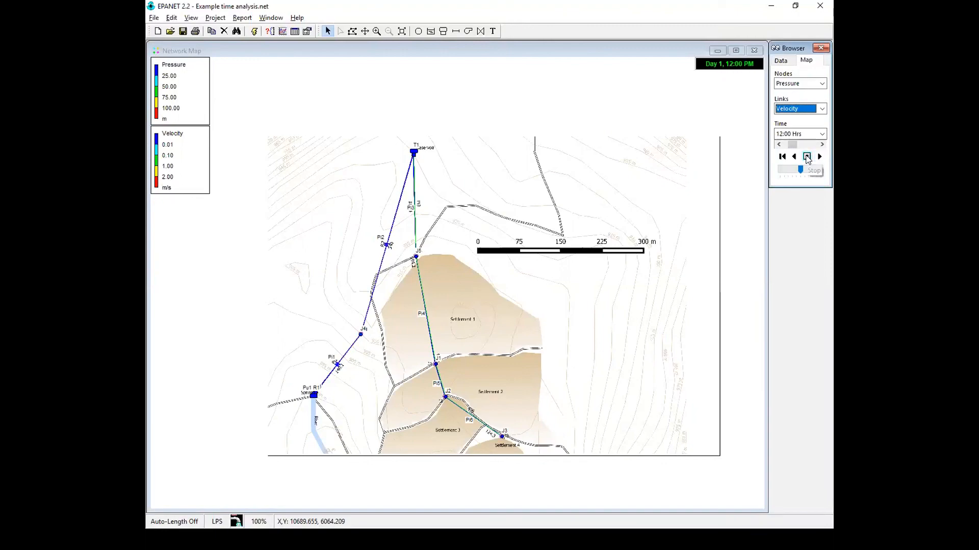
# Inspect the properties of junction J2 at 12:00 Hrs and close them
pyautogui.doubleClick(446, 398)
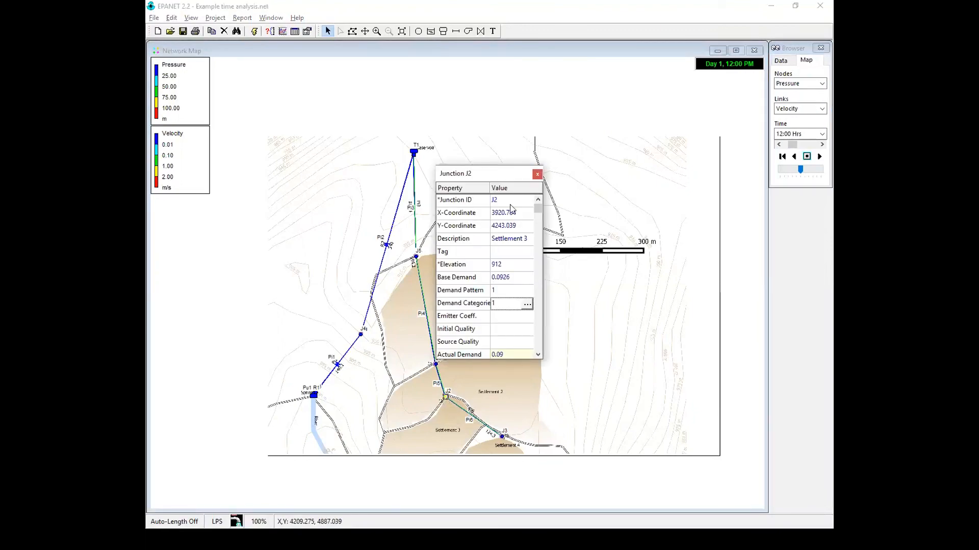
pyautogui.click(537, 174)
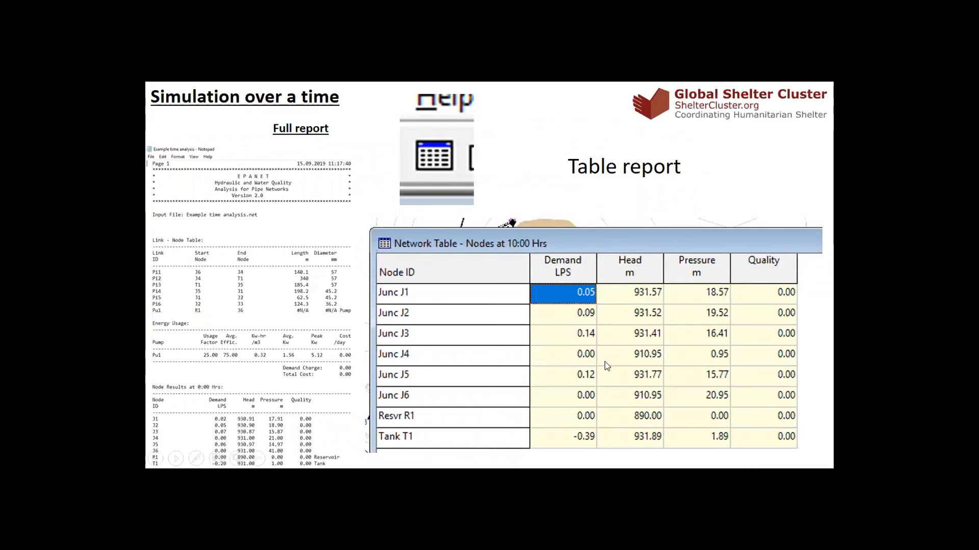
pyautogui.press('Right')
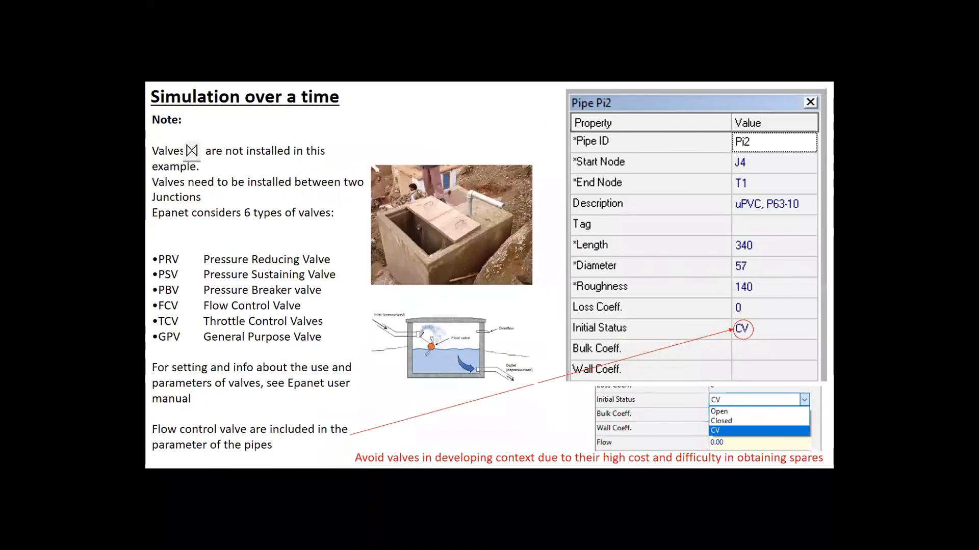